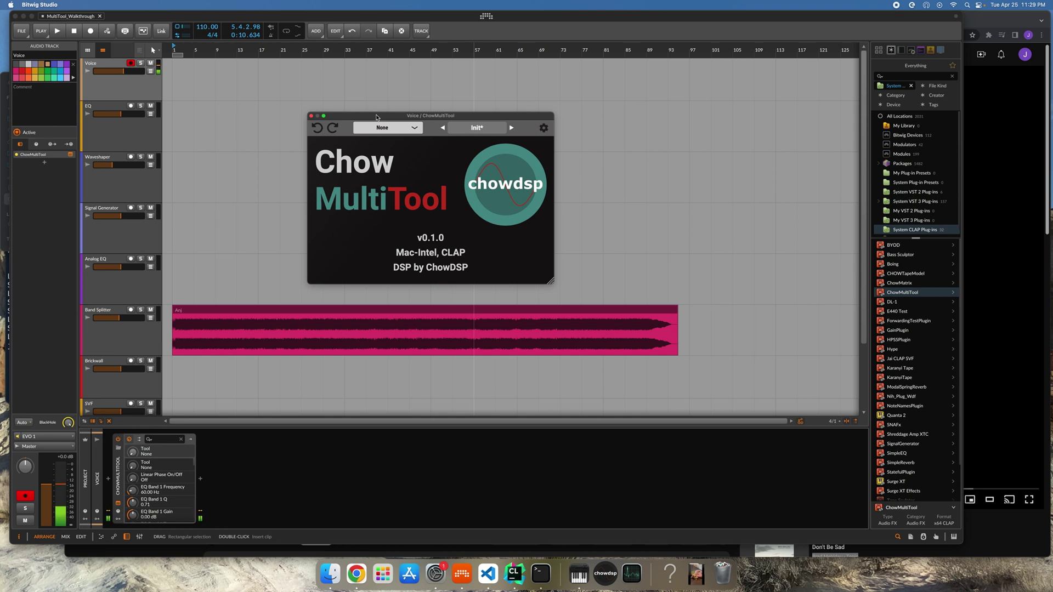
Select the EQ track and open its ChowMultiTool window with the EQ tool chosen.
left_click(311, 116)
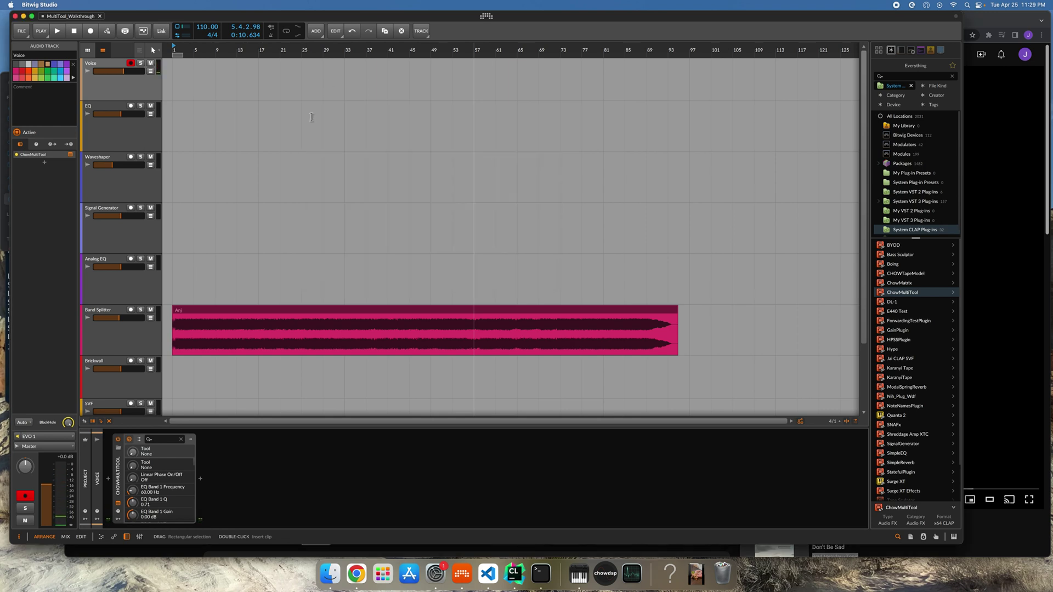
left_click(147, 133)
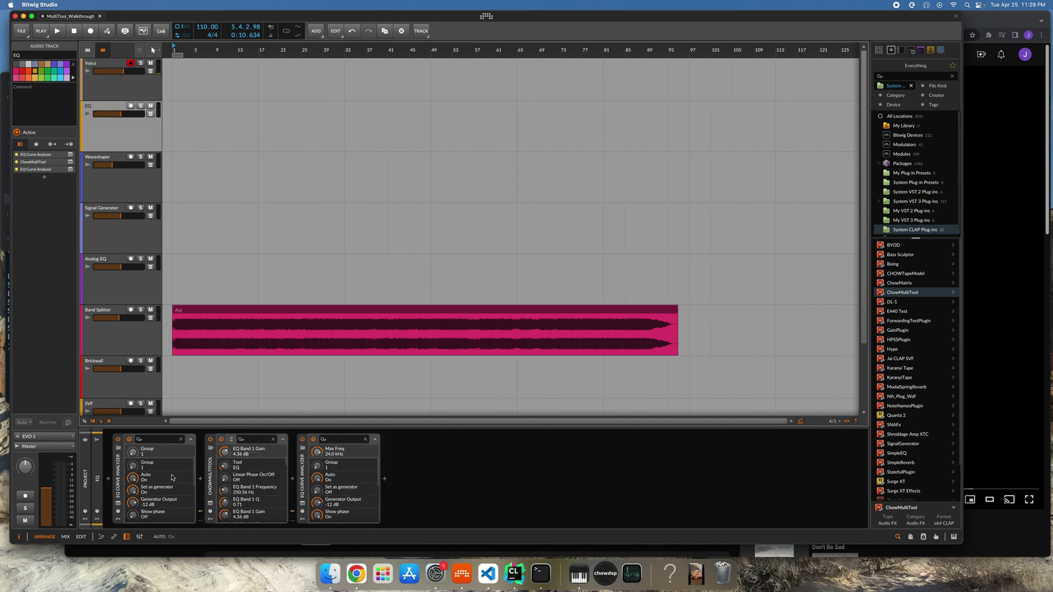
left_click(210, 503)
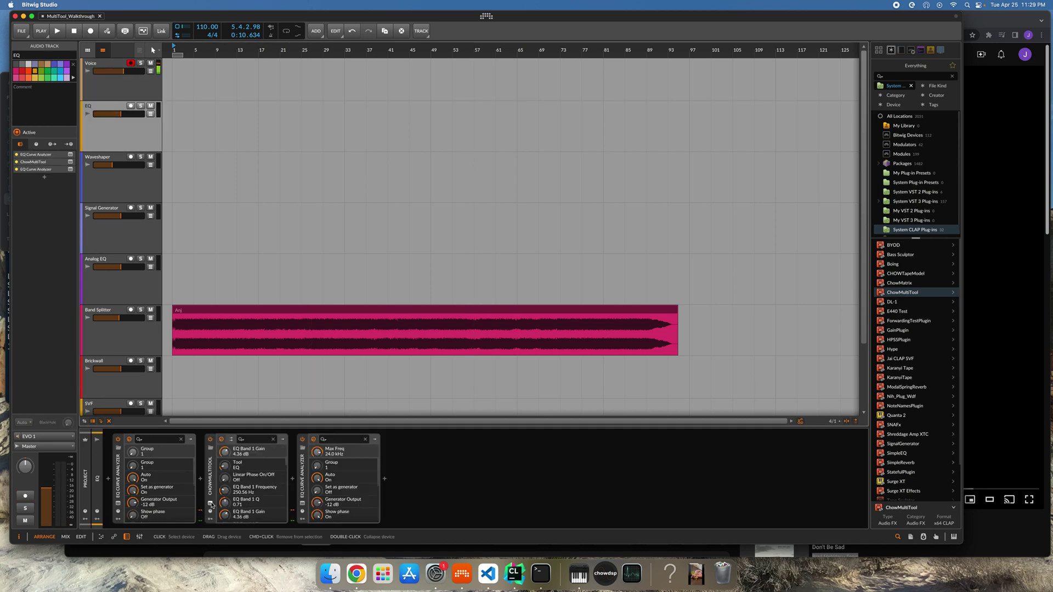
left_click_drag(215, 211, 227, 154)
left_click(229, 167)
left_click(231, 188)
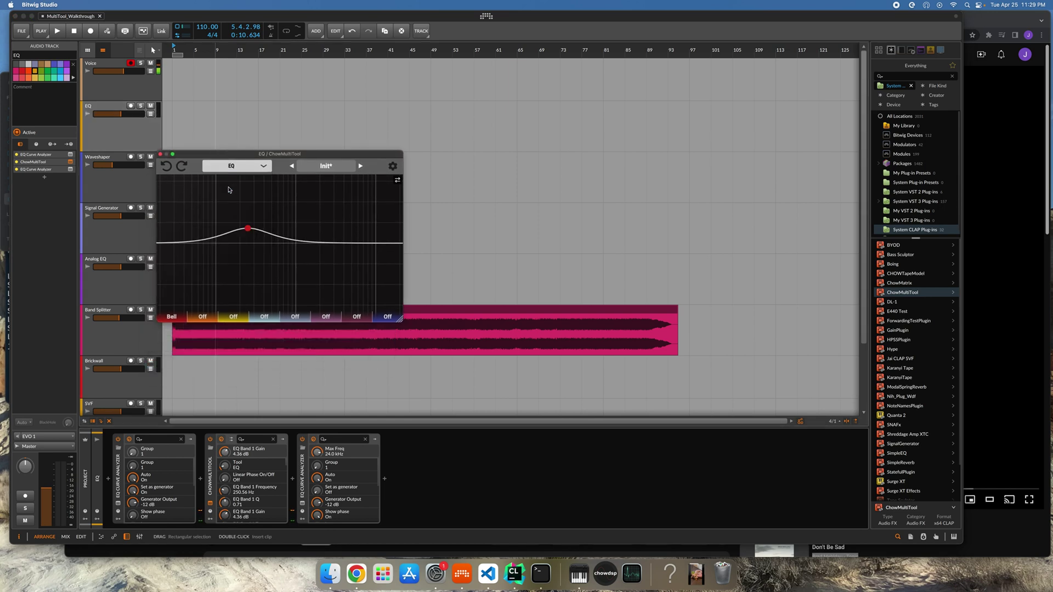
left_click_drag(258, 154, 279, 106)
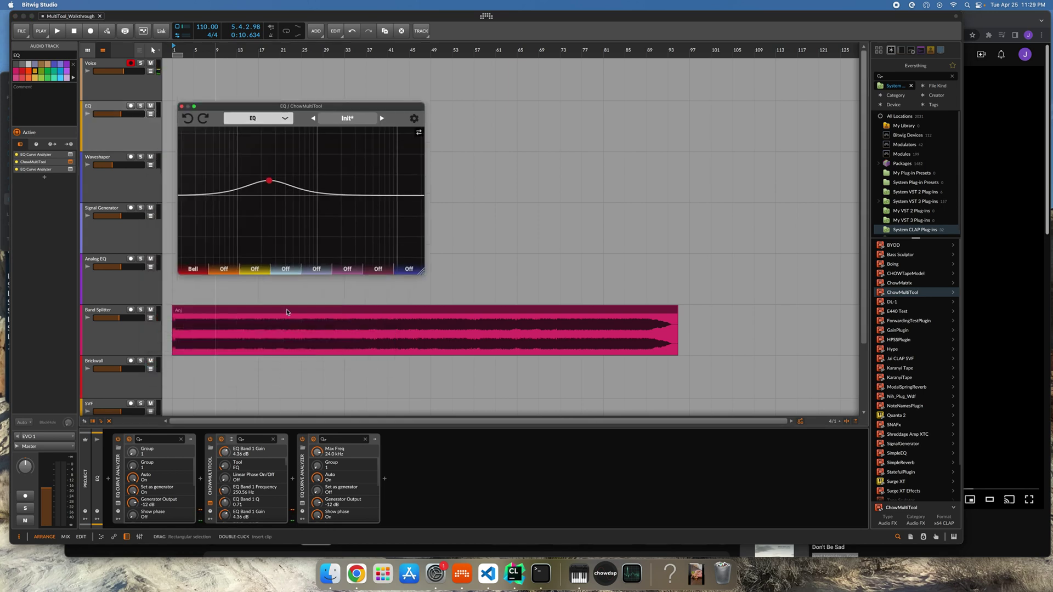
Show the EQ Curve Analyzer alongside and boost the bell band to about 8.8 dB.
left_click(303, 503)
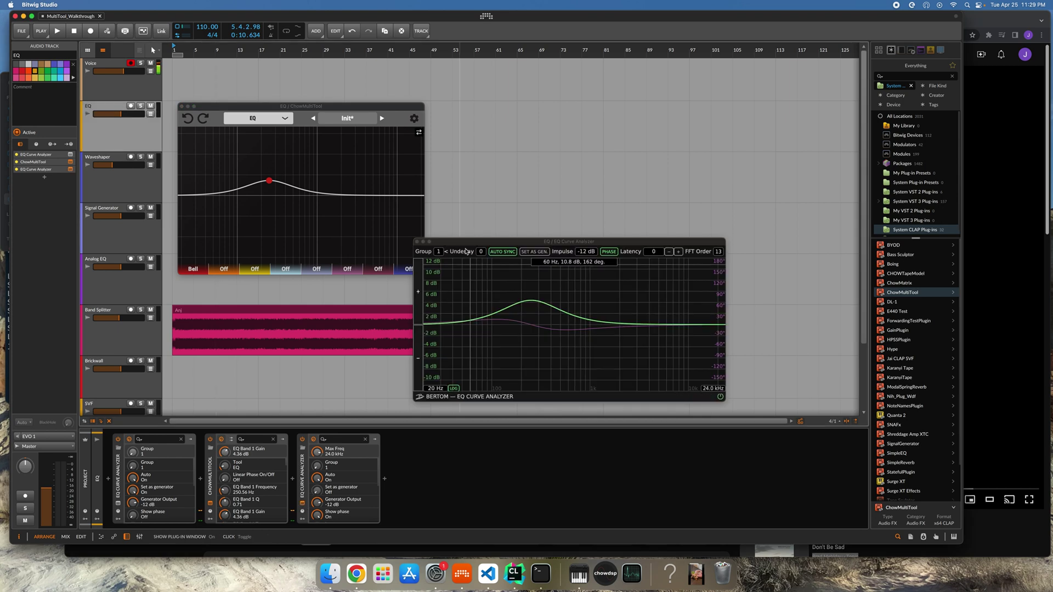
left_click_drag(461, 243, 503, 137)
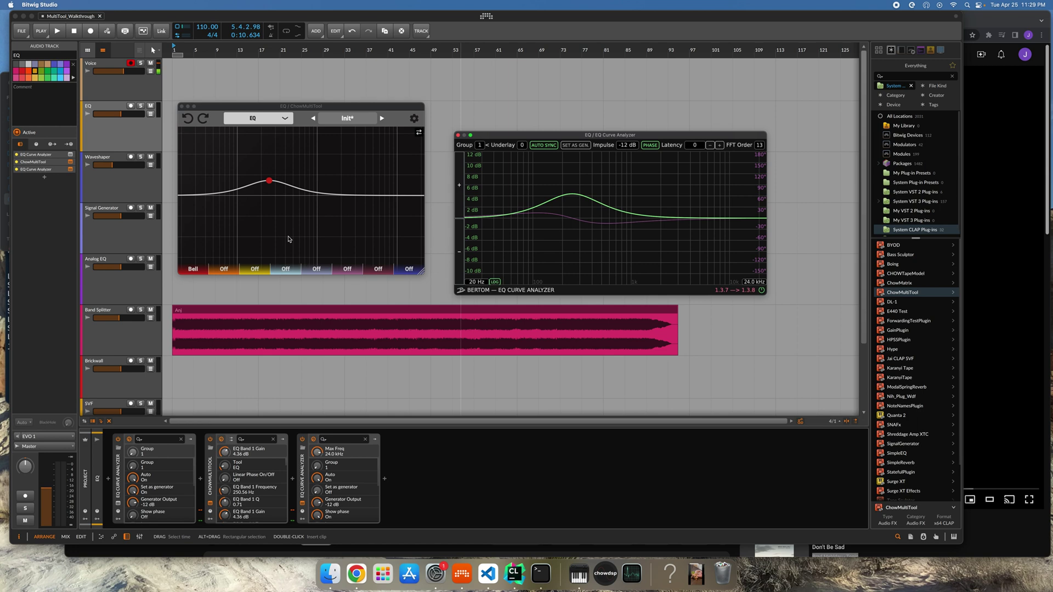
mouse_move(269, 181)
left_mouse_down()
mouse_move(285, 172)
mouse_move(258, 173)
mouse_move(282, 170)
left_mouse_up()
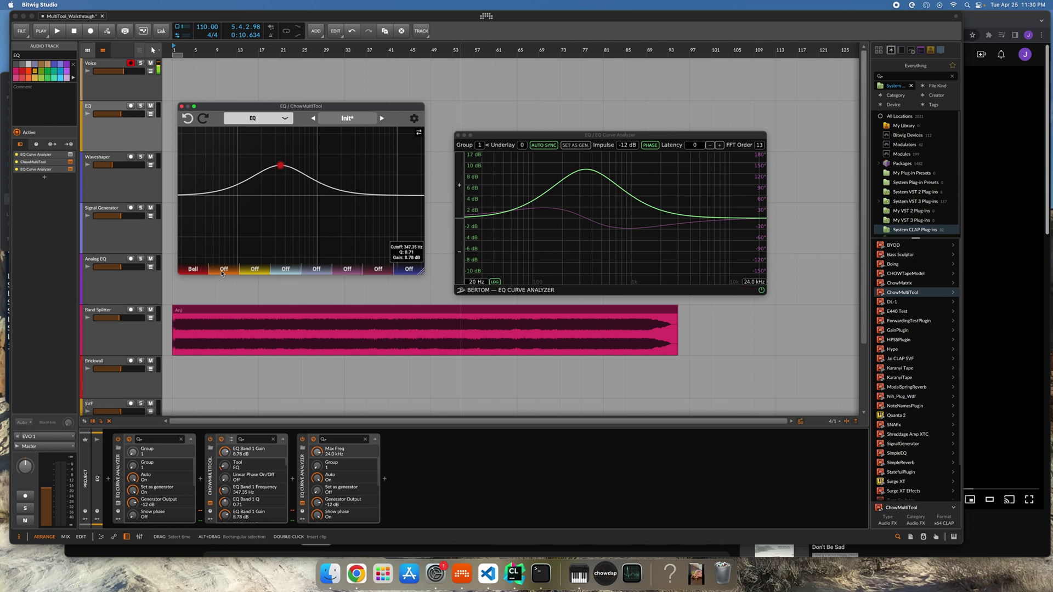
Keep band 1 as Bell, move it to about 1.45 kHz at 8.79 dB, and enable linear phase.
left_click(198, 272)
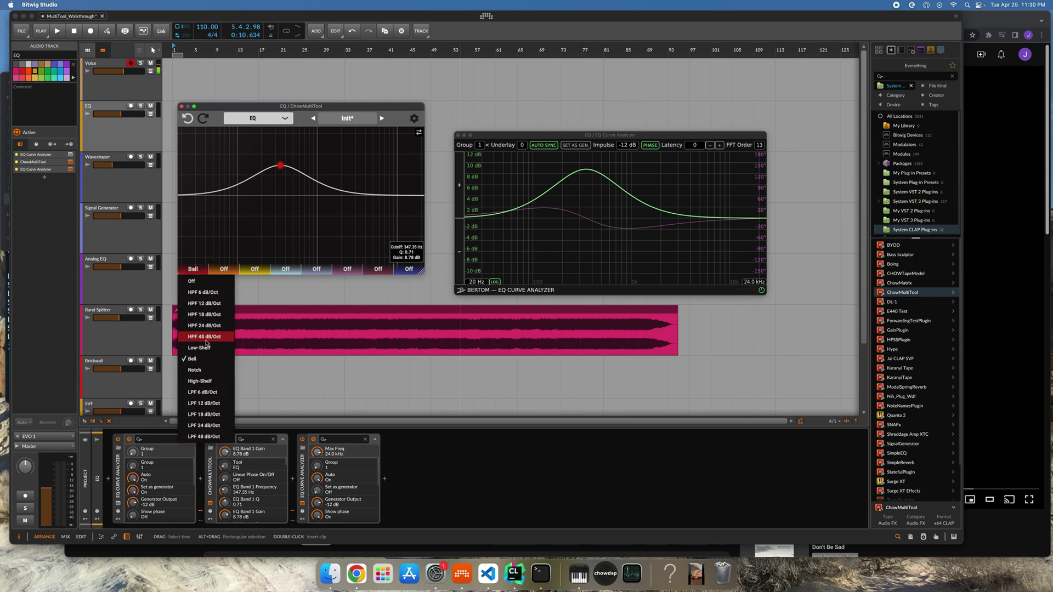
left_click(268, 232)
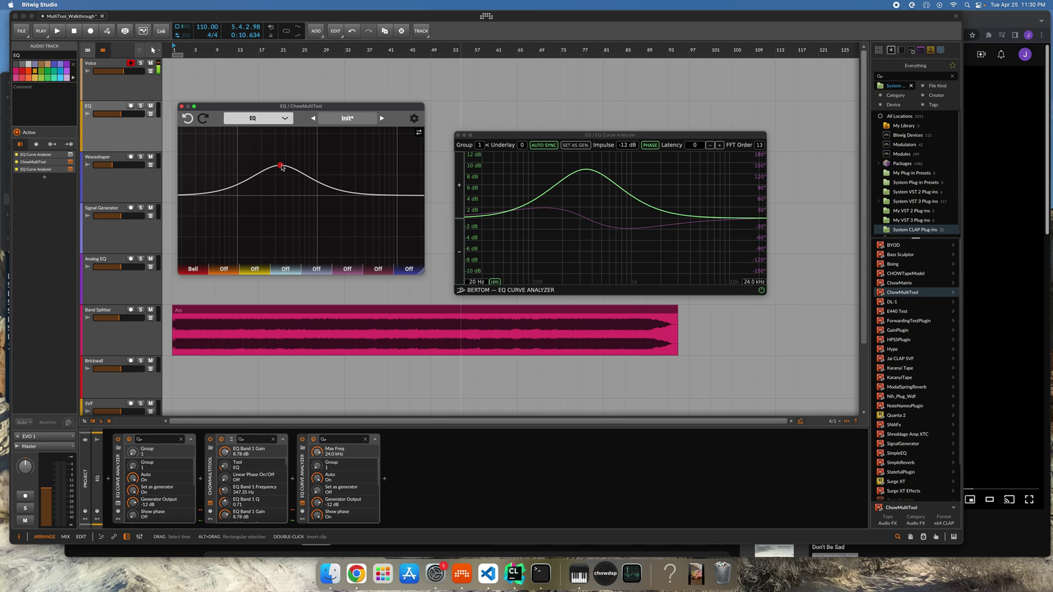
left_click_drag(281, 167, 398, 176)
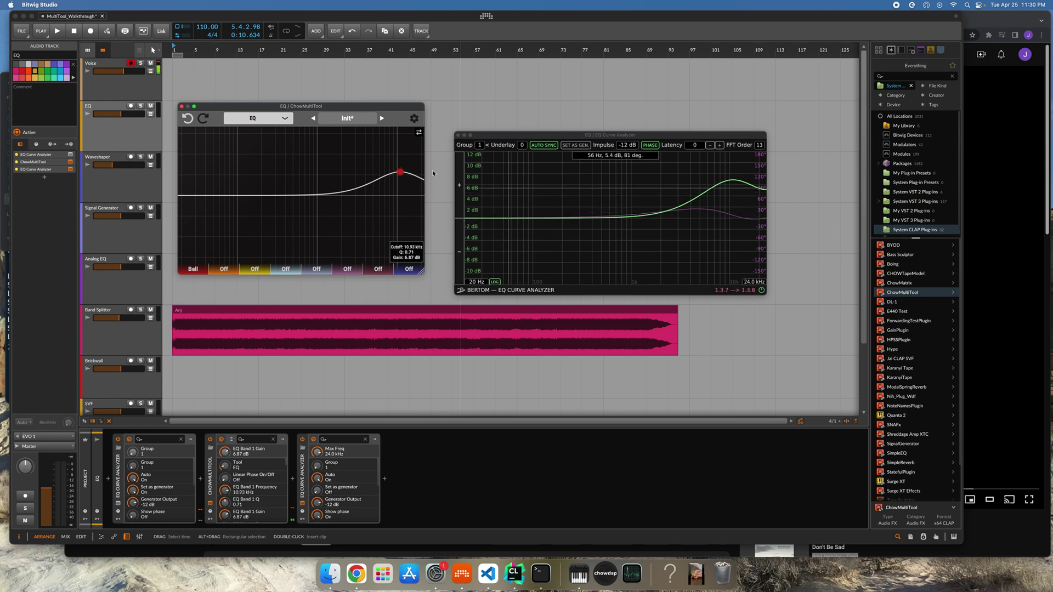
left_click_drag(401, 172, 330, 169)
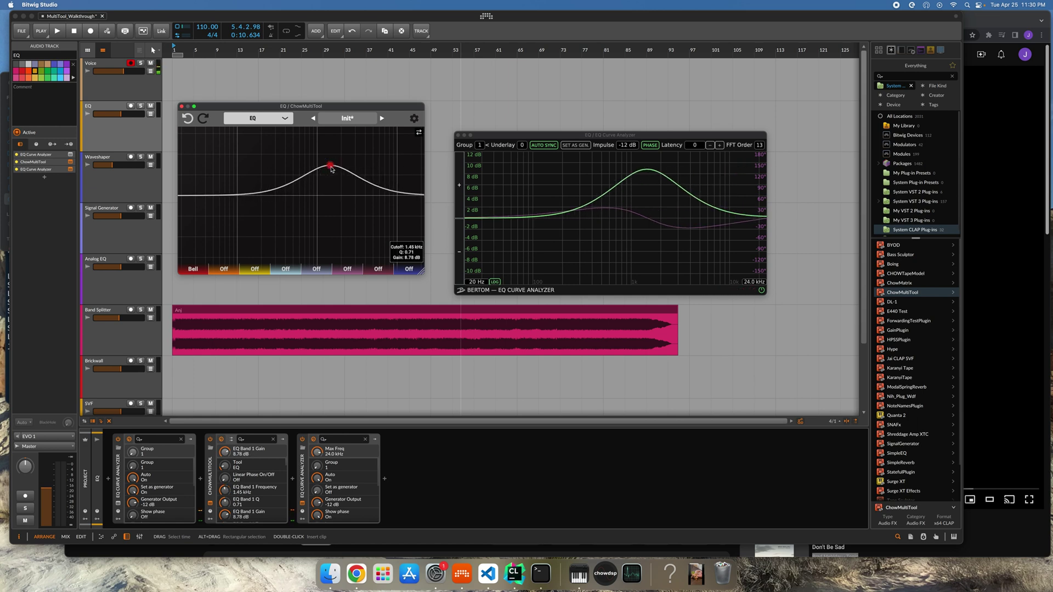
left_click(420, 134)
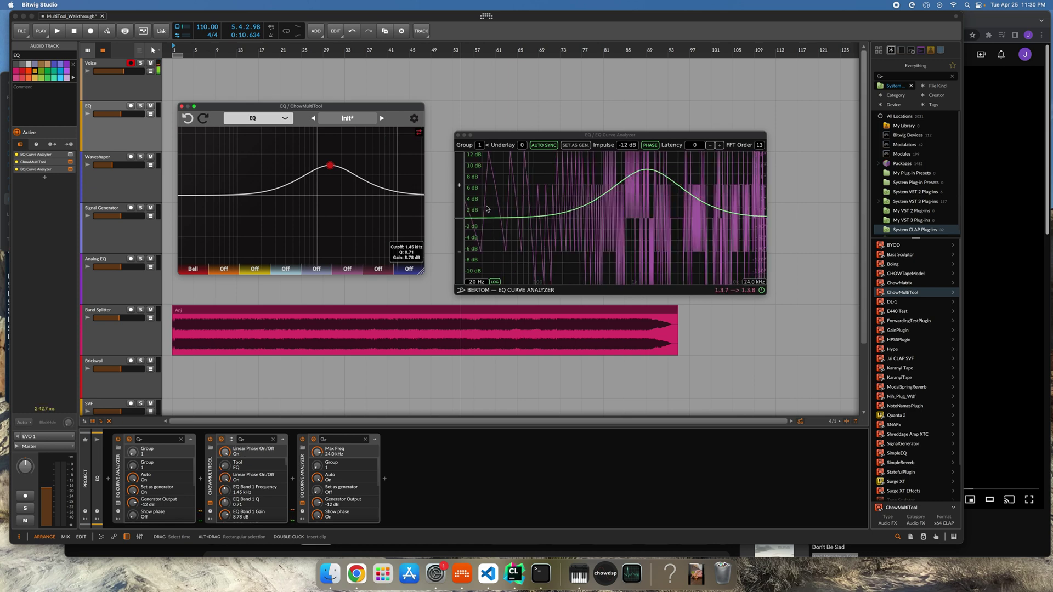
Set the EQ Curve Analyzer latency to 2048.
left_click(692, 145)
left_click_drag(693, 145, 693, 126)
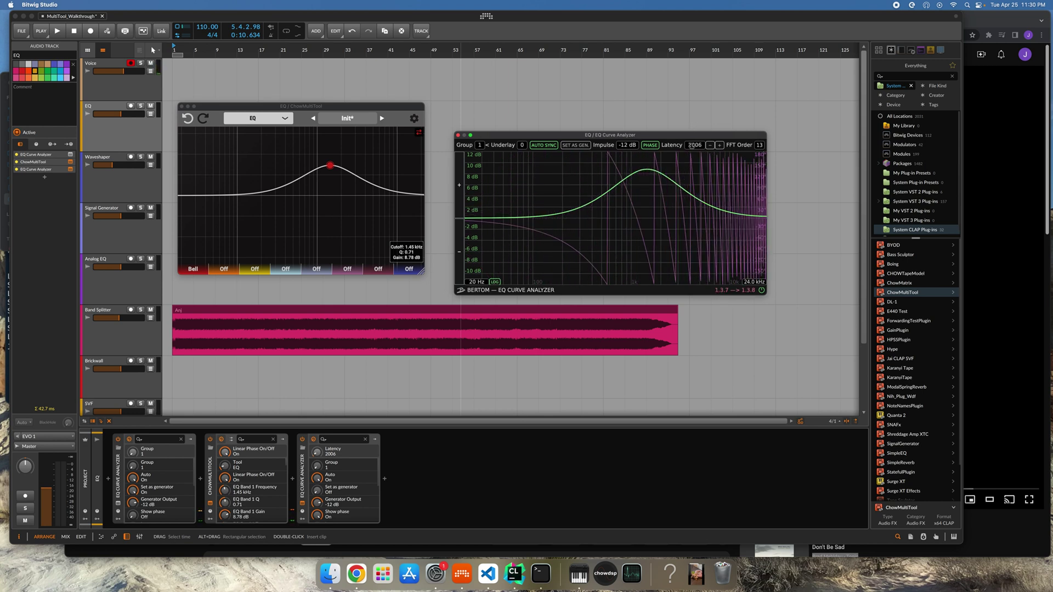
double_click(692, 145)
type("2048")
key("Return")
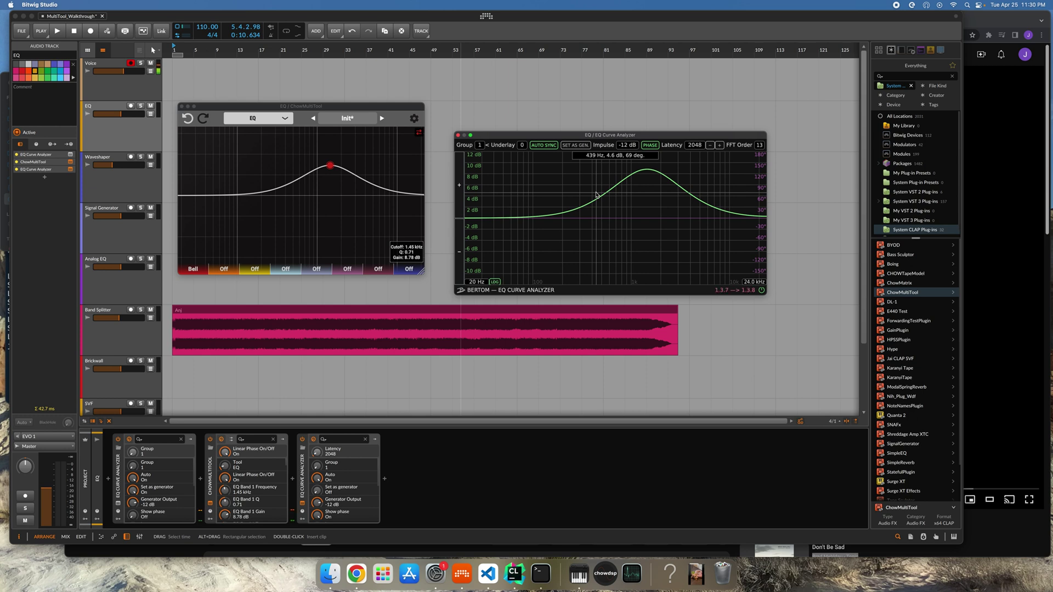
Turn ChowMultiTool's linear phase back off and close its window.
left_click(418, 134)
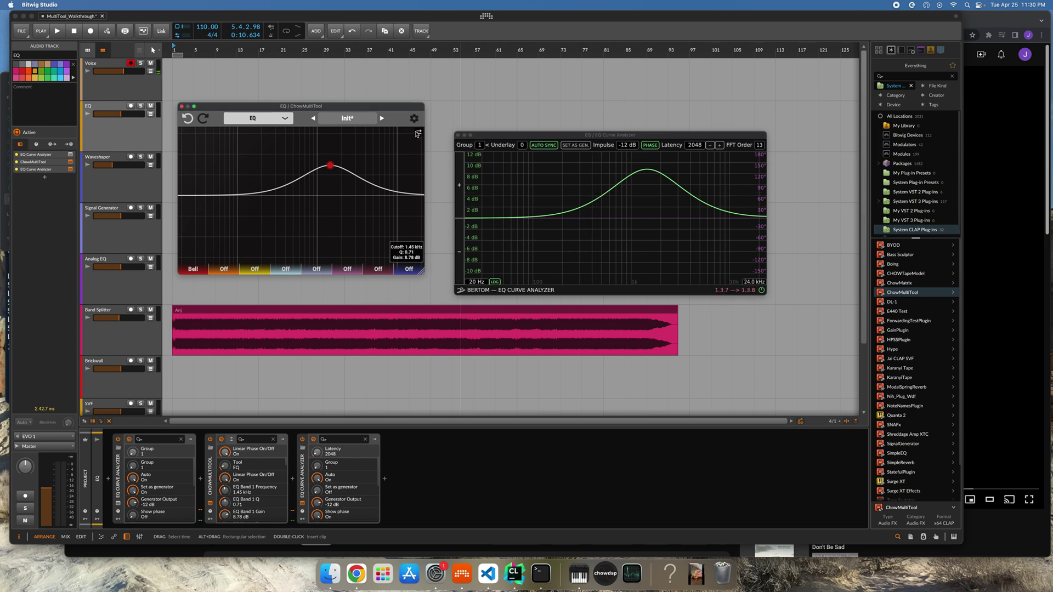
left_click(417, 134)
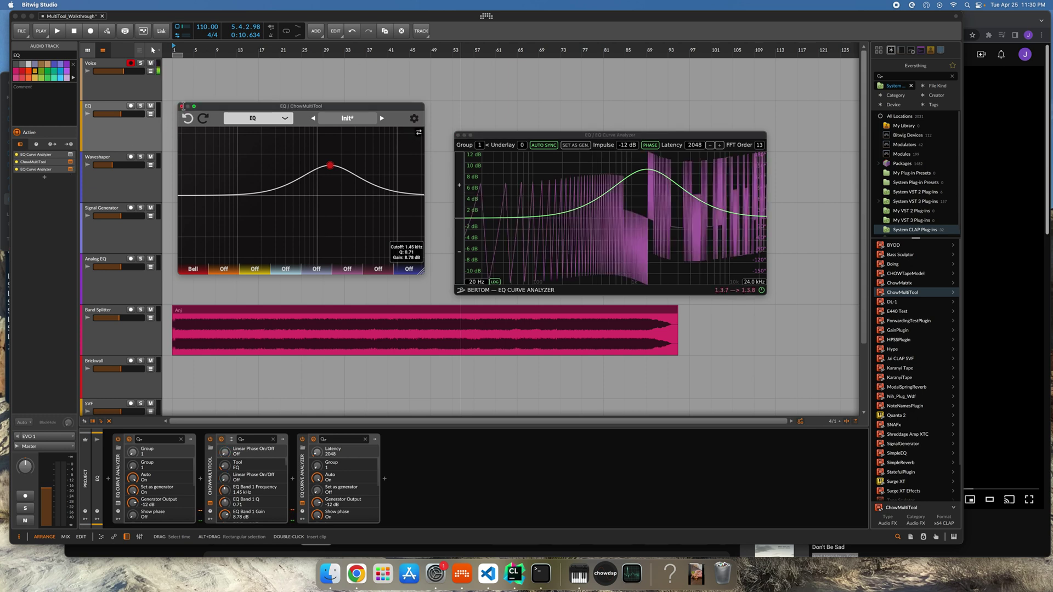
left_click(182, 106)
Select the Waveshaper track, enable the test tone, and open its ChowMultiTool waveshaper window.
left_click(458, 135)
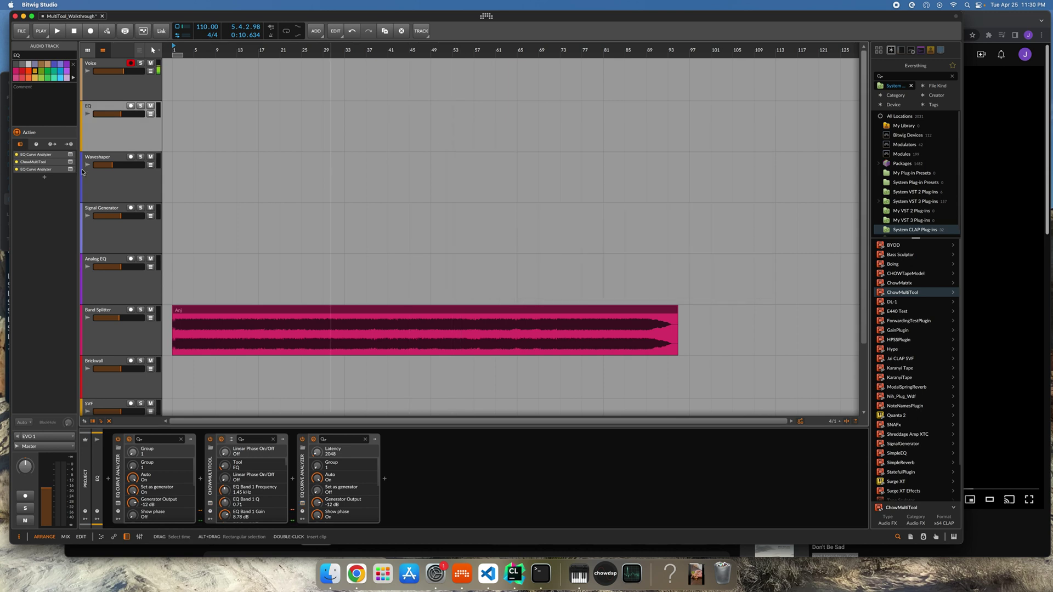
left_click(108, 164)
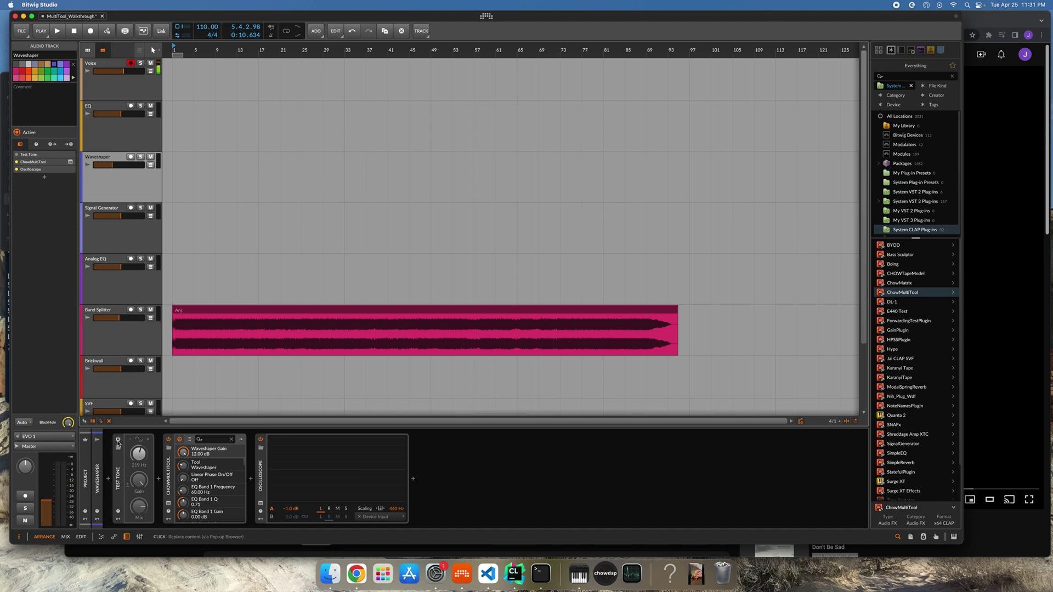
left_click(118, 441)
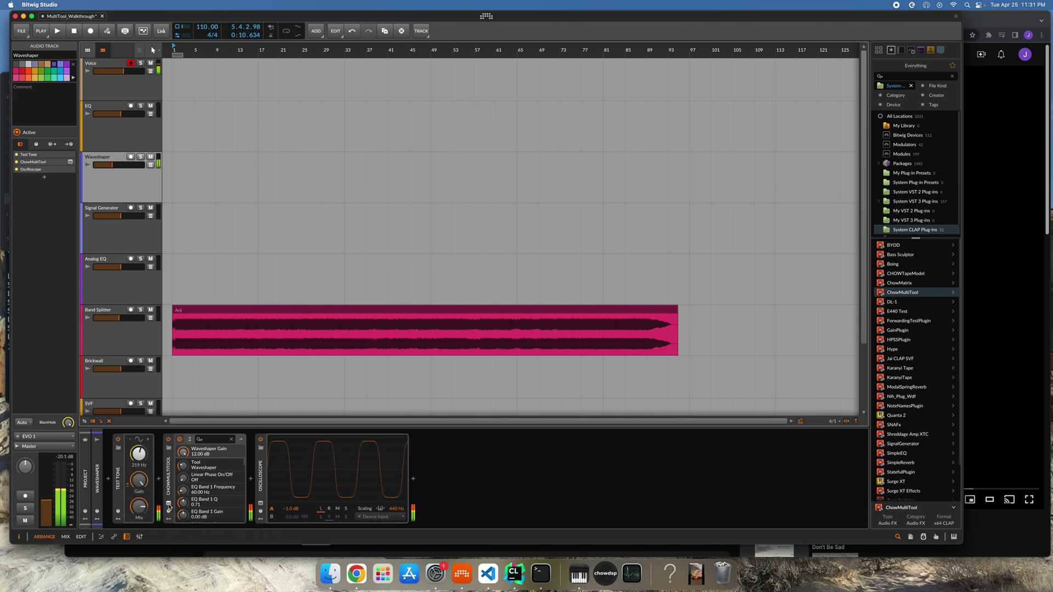
left_click(169, 503)
left_click_drag(447, 210, 258, 104)
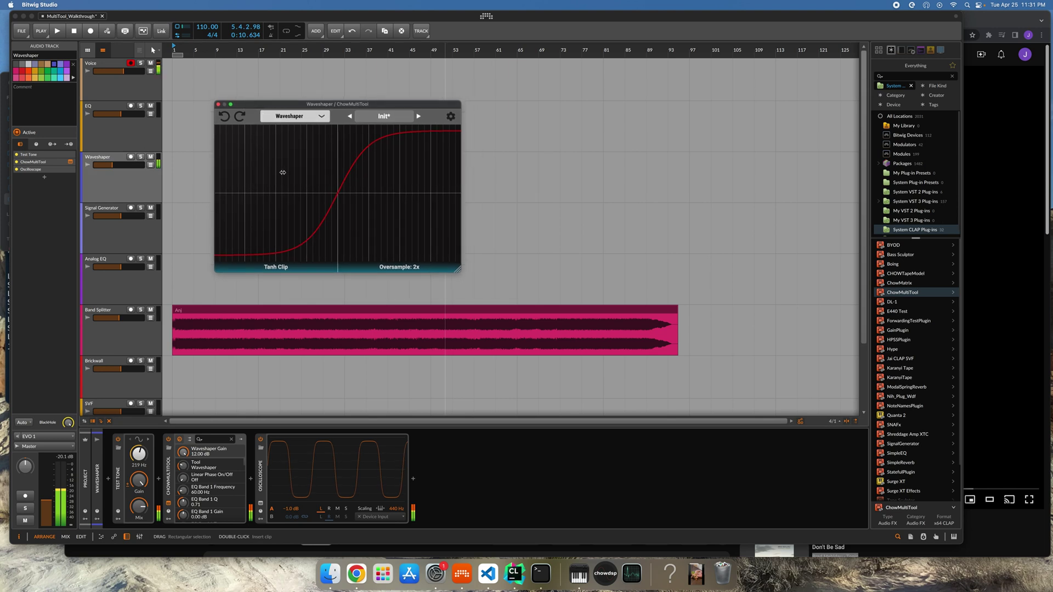
Lower the waveshaper gain and change the shape to West Coast, then Free Draw.
left_click_drag(290, 231, 440, 232)
left_click(286, 269)
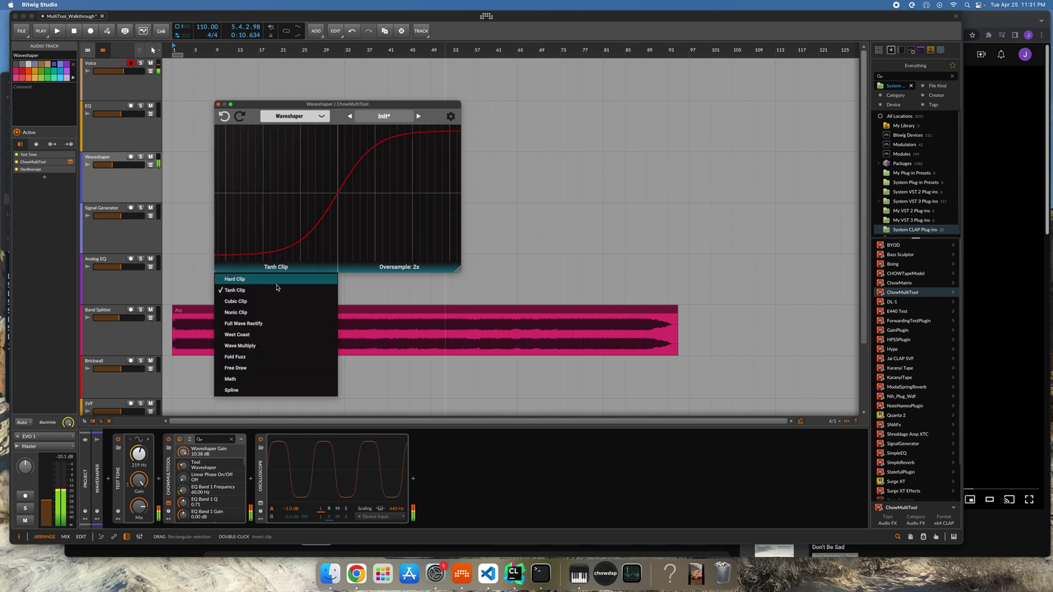
left_click(254, 333)
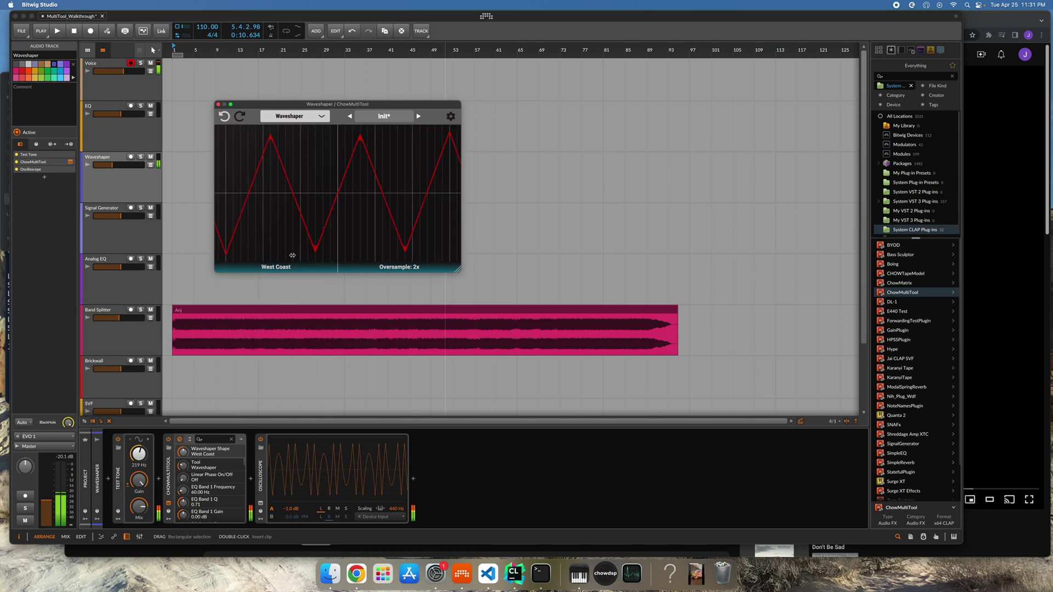
left_click_drag(291, 254, 265, 249)
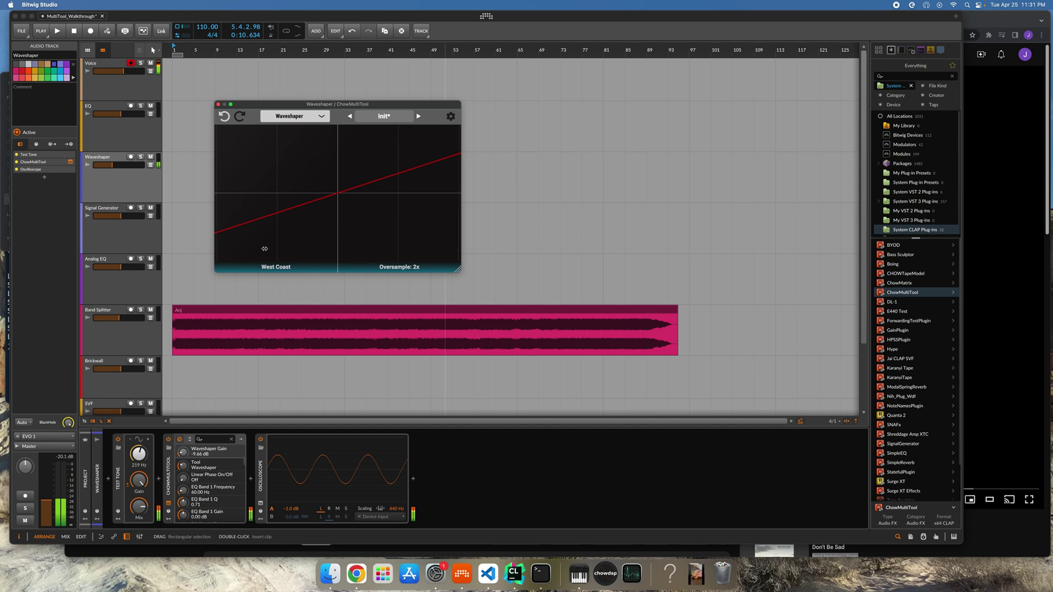
left_click(264, 267)
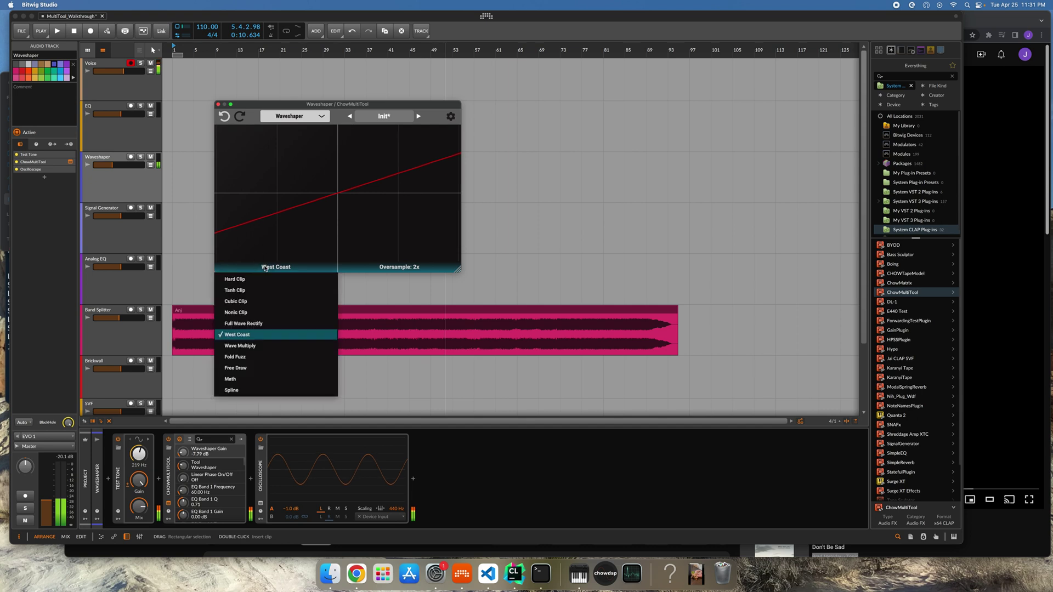
left_click(253, 371)
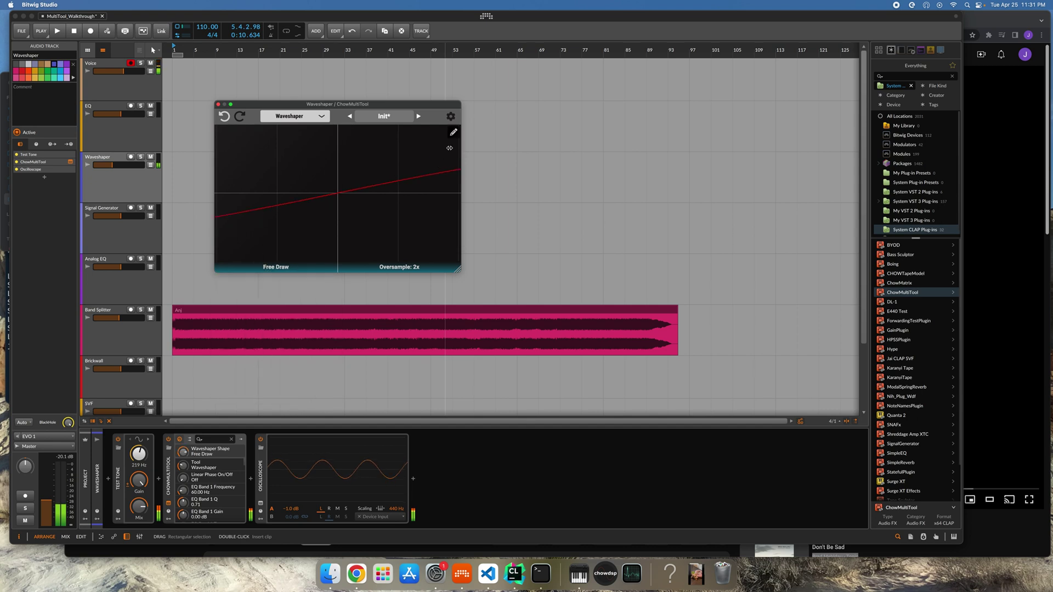
Freehand-draw a jagged custom waveshaper curve and adjust the gain.
left_click(454, 133)
mouse_move(275, 235)
left_mouse_down()
mouse_move(275, 223)
mouse_move(305, 224)
mouse_move(340, 186)
mouse_move(391, 181)
left_mouse_up()
left_click(454, 133)
mouse_move(348, 216)
left_mouse_down()
mouse_move(323, 213)
mouse_move(402, 211)
mouse_move(296, 211)
left_mouse_up()
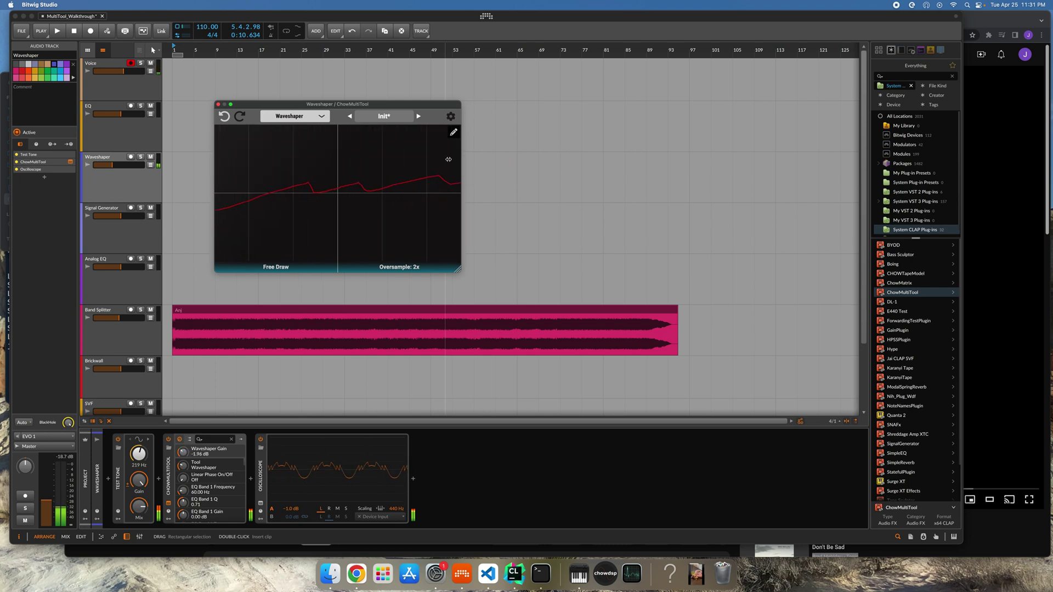
Switch to the Math shape with expression sin(6x) and set gain to -7.00 dB.
left_click(453, 133)
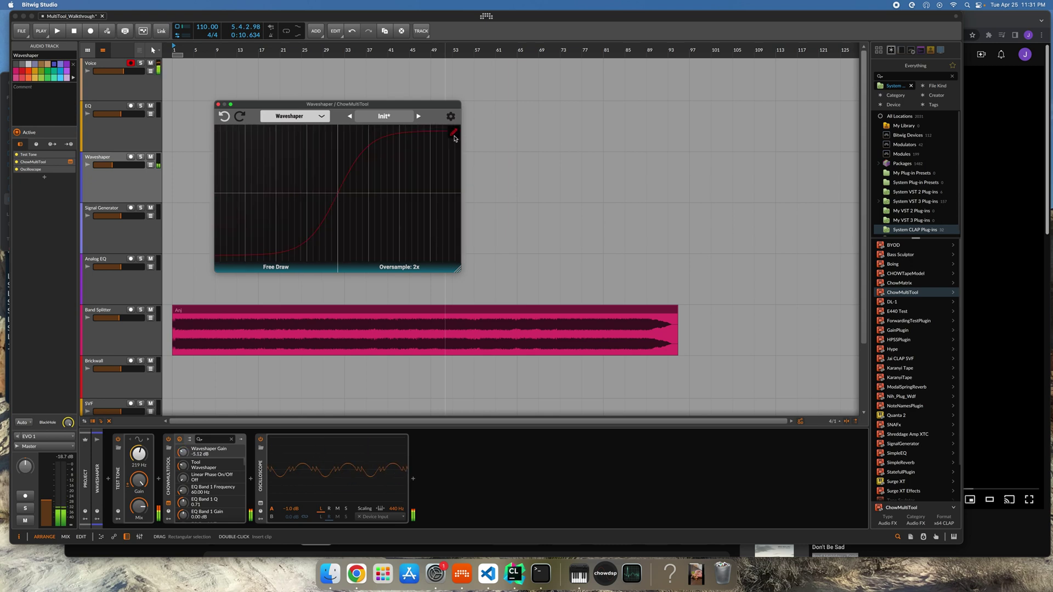
left_click(268, 270)
left_click(260, 379)
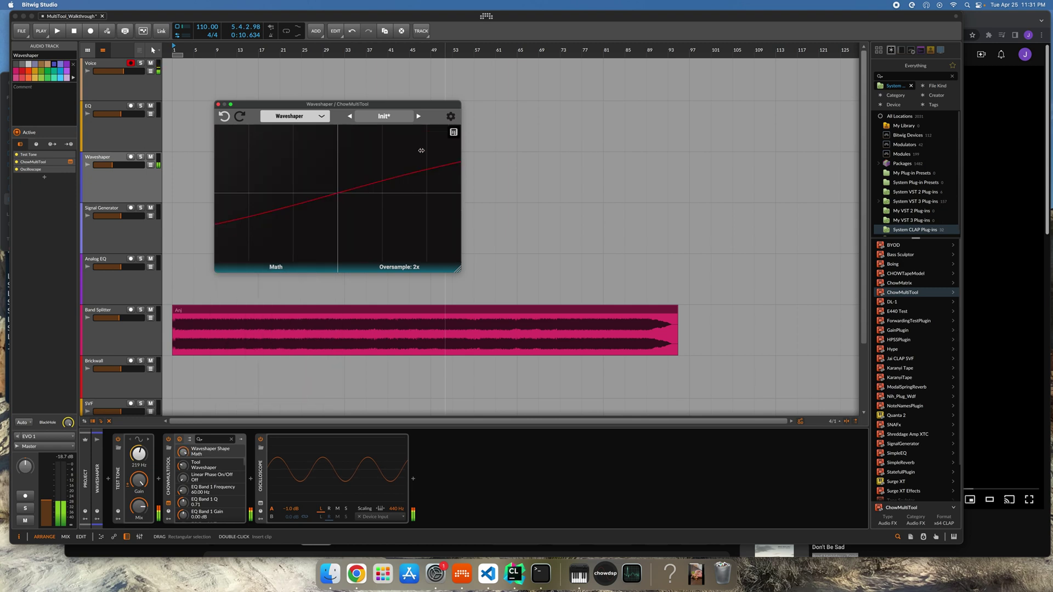
left_click(454, 133)
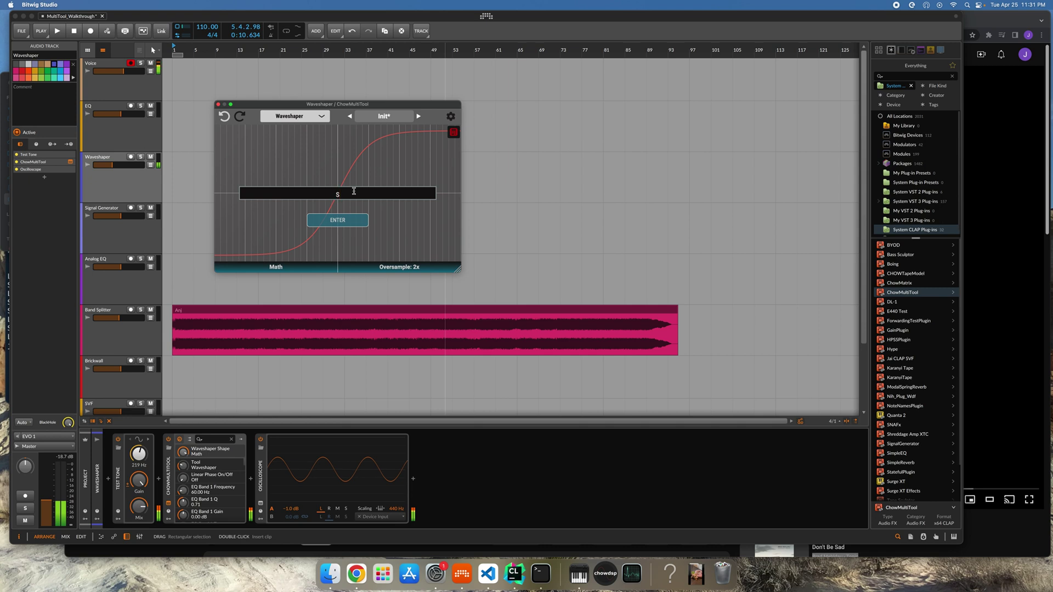
type("(6x)")
key("Return")
left_click(346, 221)
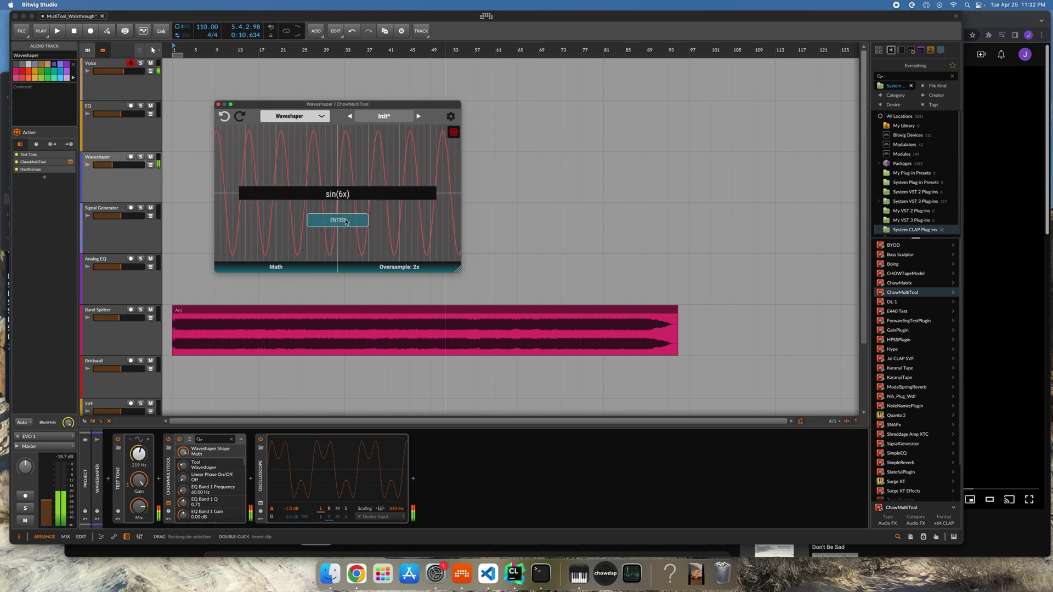
left_click(452, 133)
left_click_drag(329, 231, 288, 237)
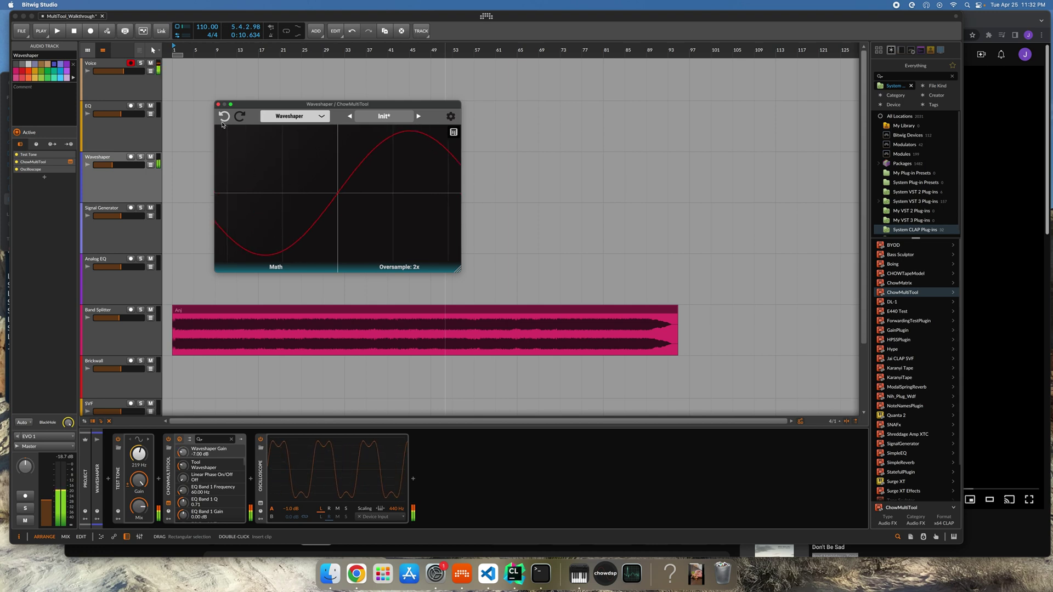
Set the Signal Generator track's tone to 395.53 Hz at -16.43 dB.
left_click(219, 104)
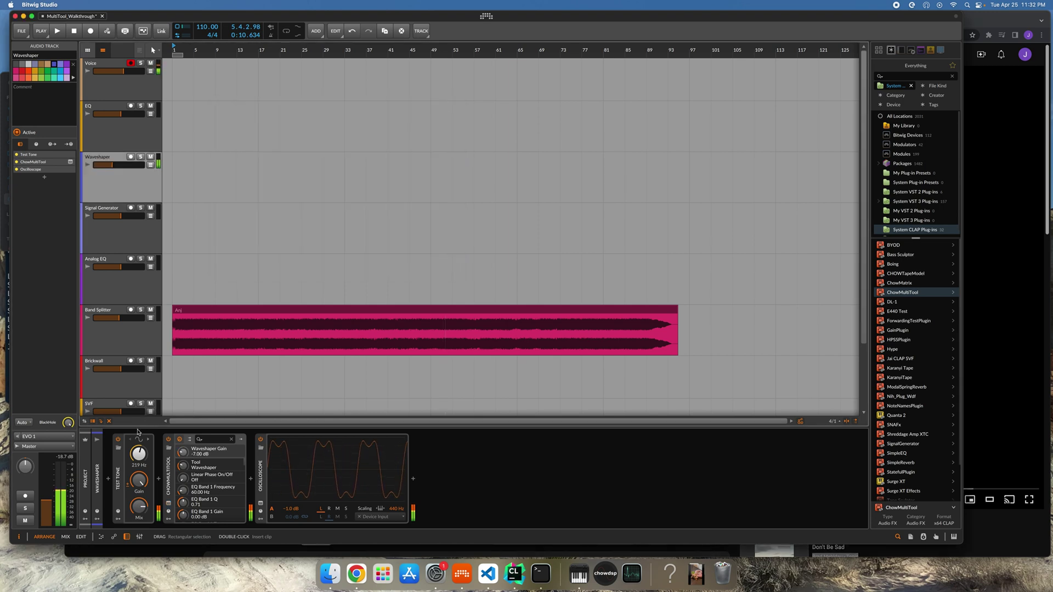
left_click(112, 251)
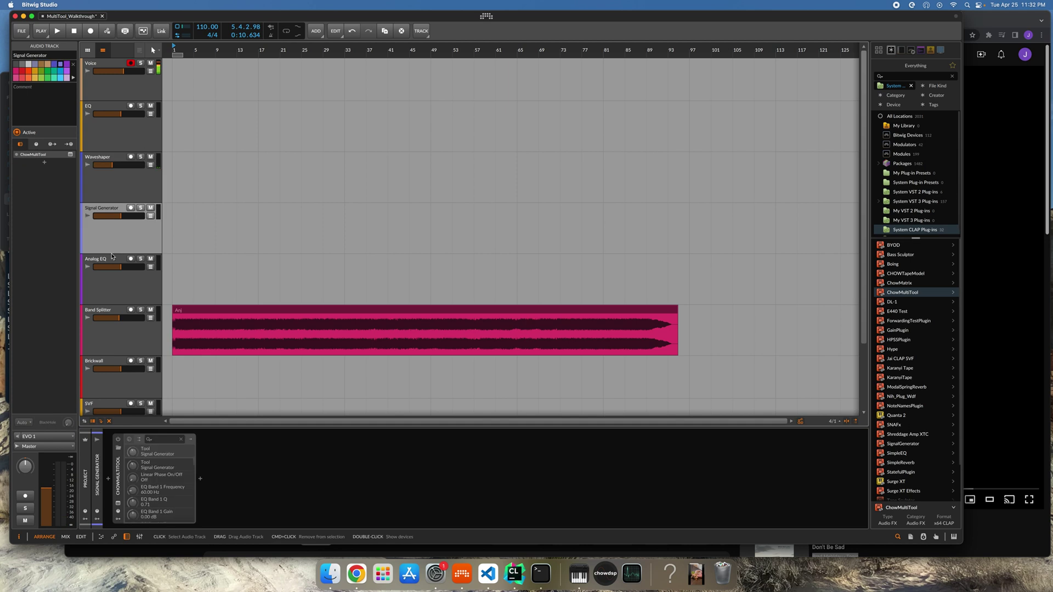
left_click(128, 439)
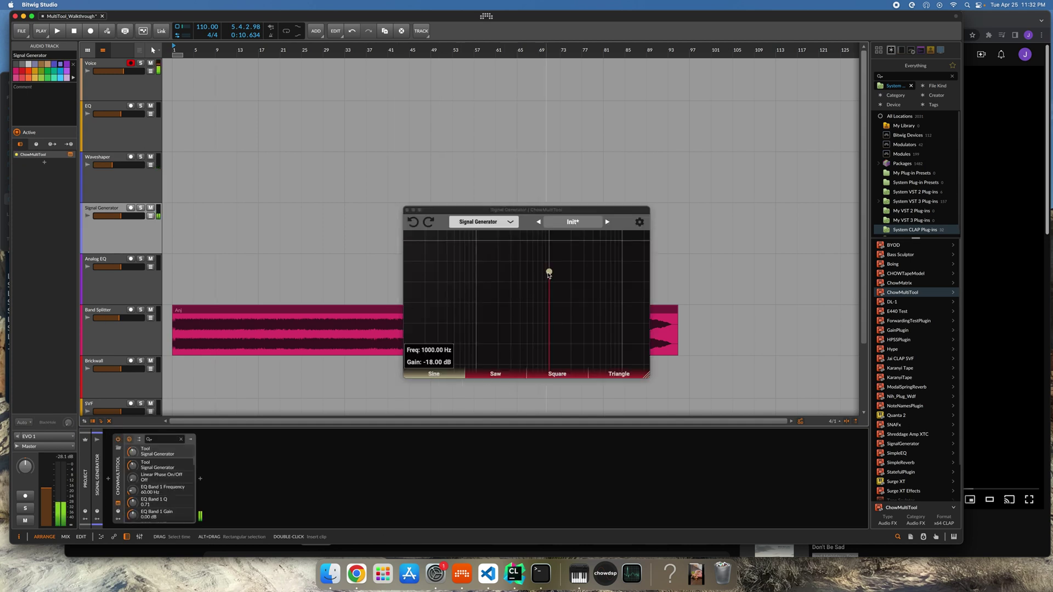
left_click_drag(549, 272, 521, 273)
Audition Saw, Square and Triangle waveforms, settle on Sine, and select the Analog EQ track.
left_click(499, 373)
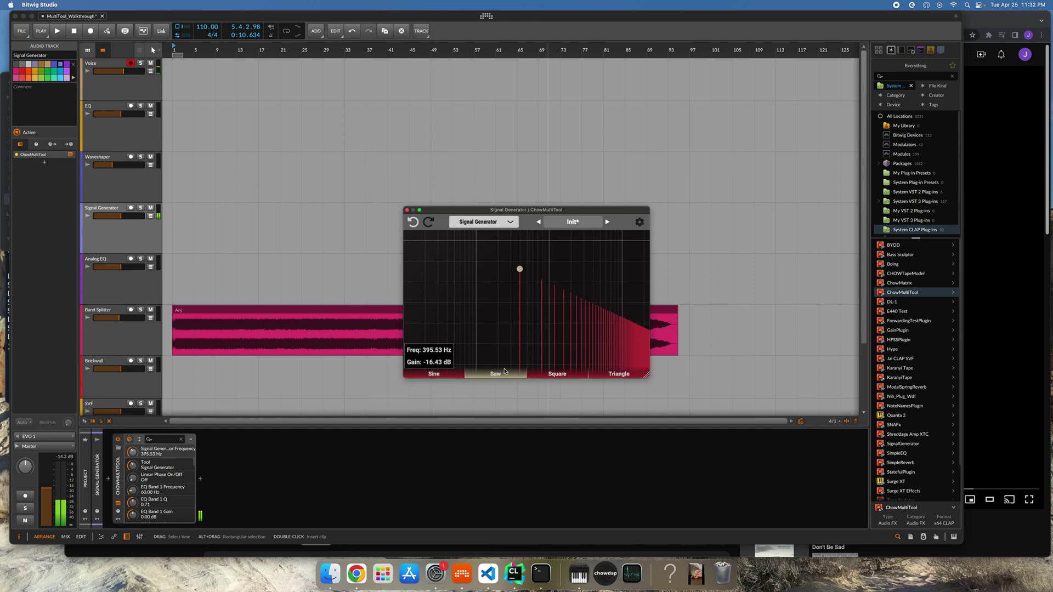
left_click(546, 374)
left_click(607, 376)
left_click(556, 374)
left_click(496, 374)
left_click(451, 376)
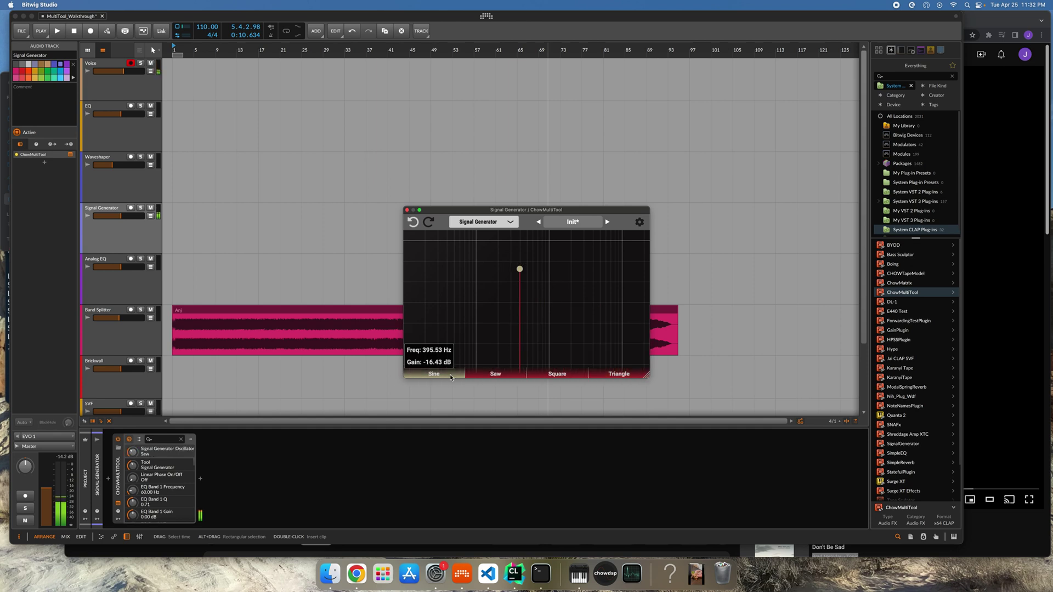
left_click(407, 210)
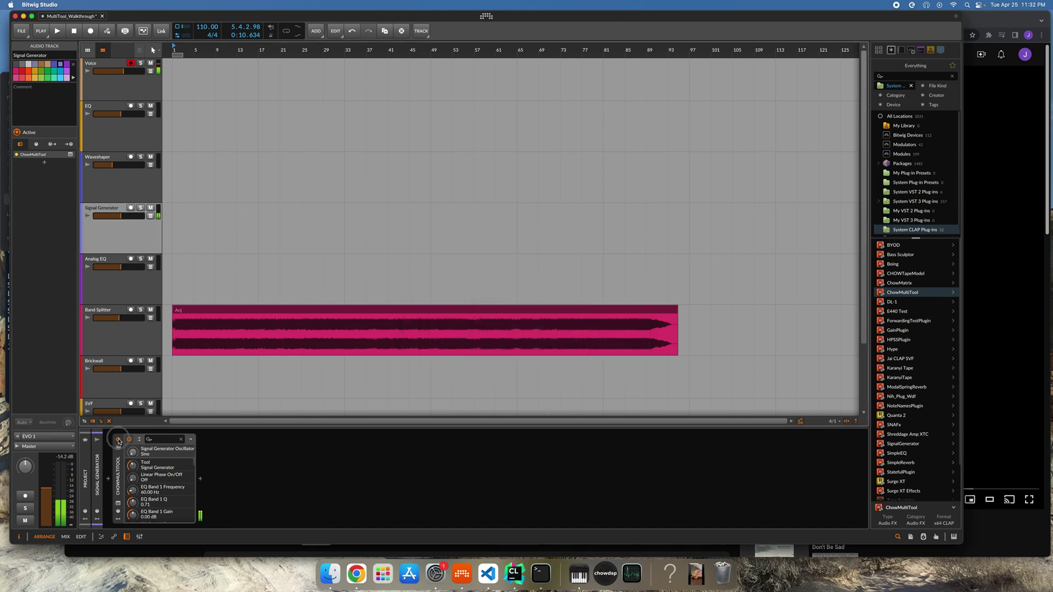
left_click(112, 291)
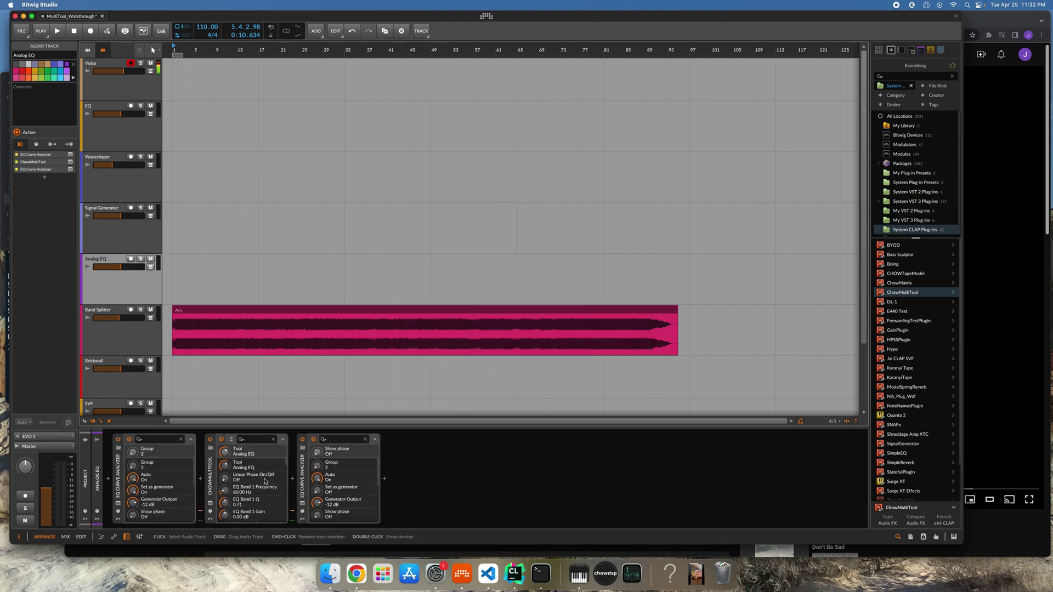
Boost the Analog EQ bass by about 7 dB and treble near 5.65 kHz, watching the analyzer.
left_click(302, 504)
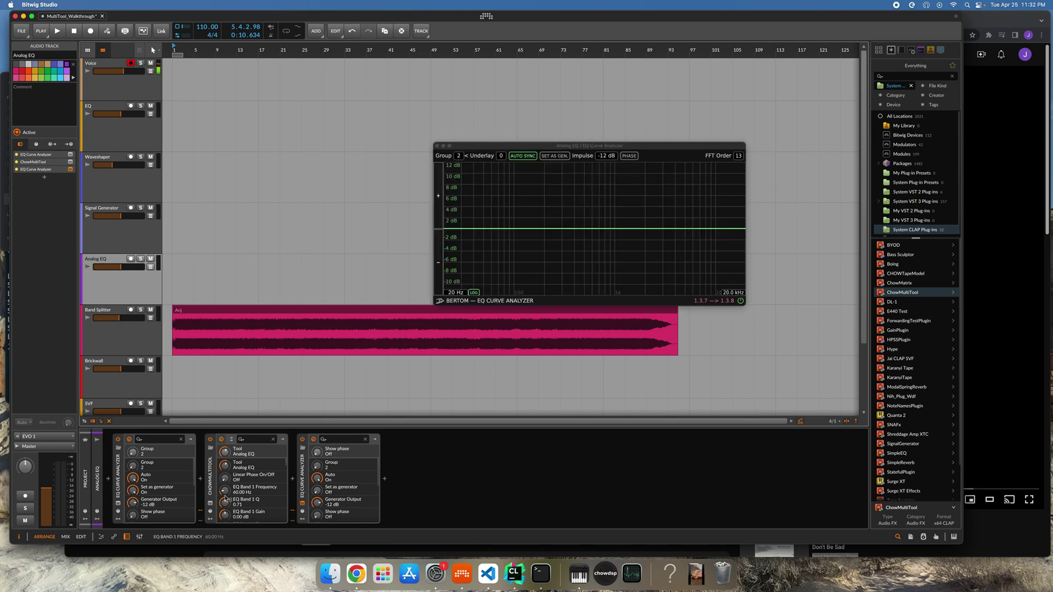
left_click(210, 504)
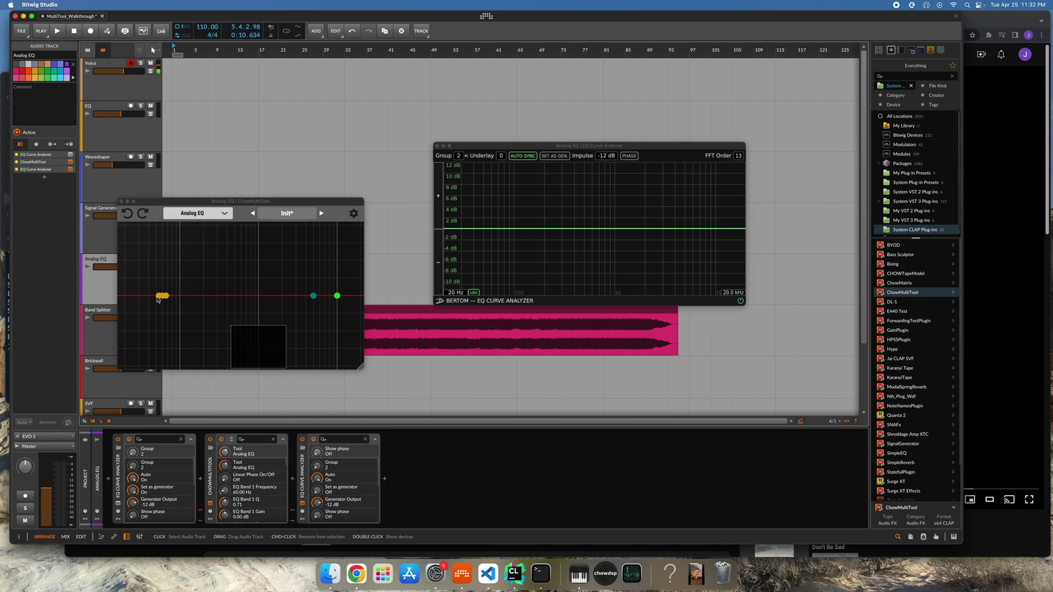
mouse_move(158, 298)
left_mouse_down()
mouse_move(159, 277)
mouse_move(165, 324)
mouse_move(155, 299)
mouse_move(122, 300)
mouse_move(165, 305)
left_mouse_up()
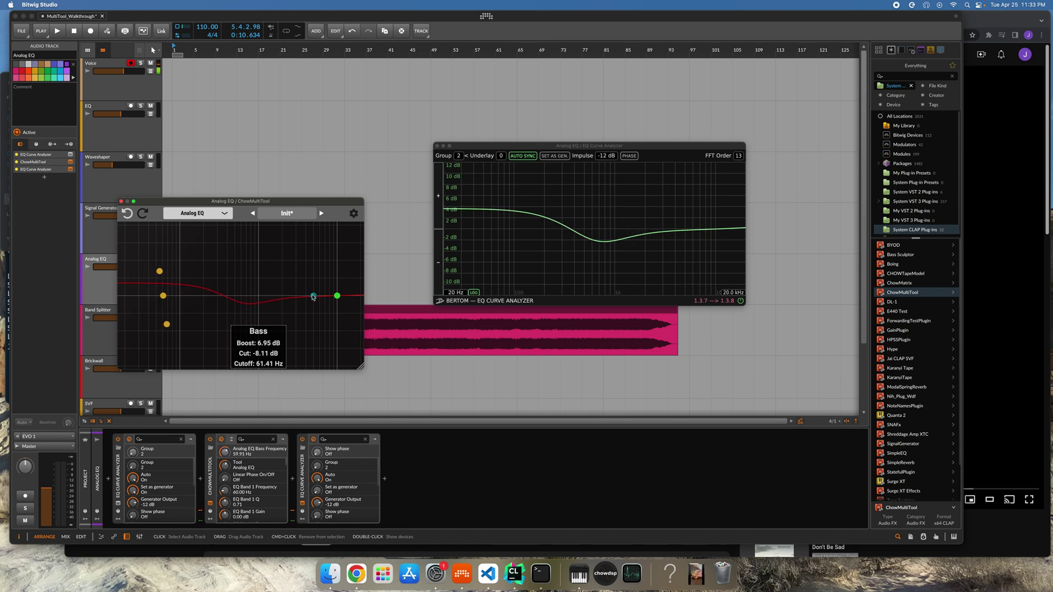
left_click_drag(314, 297, 336, 311)
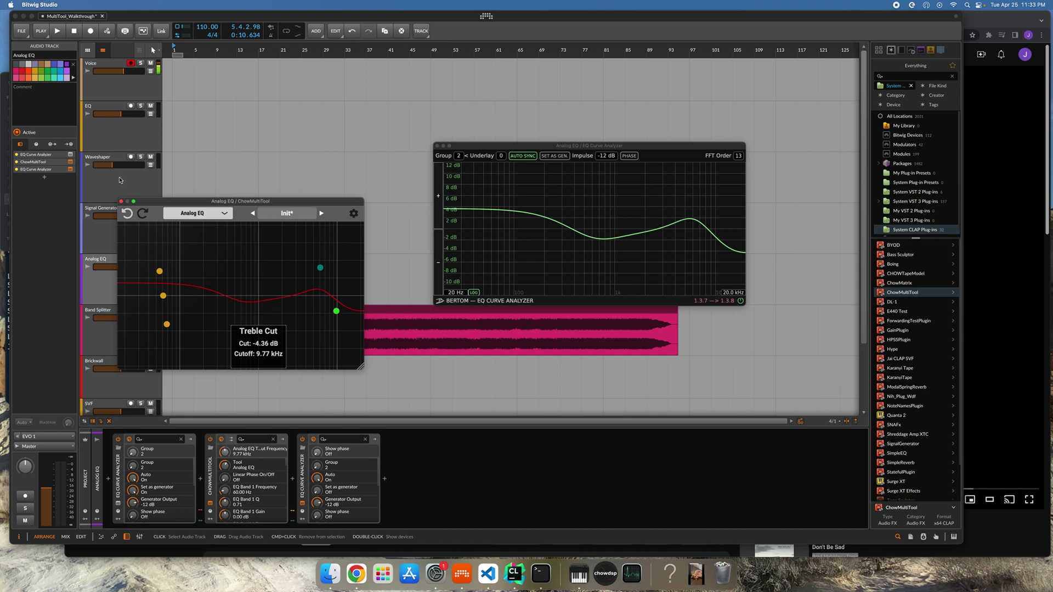
left_click(121, 202)
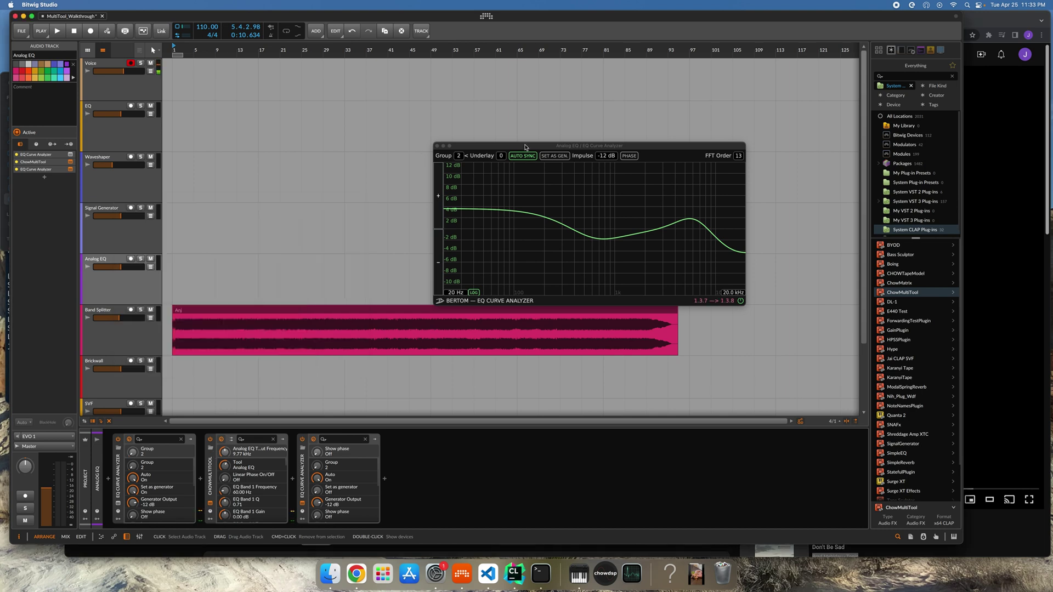
Open the Band Splitter track's ChowMultiTool window and drag the low crossover to a lower frequency.
left_click(438, 147)
scroll(126, 276, "down", 2)
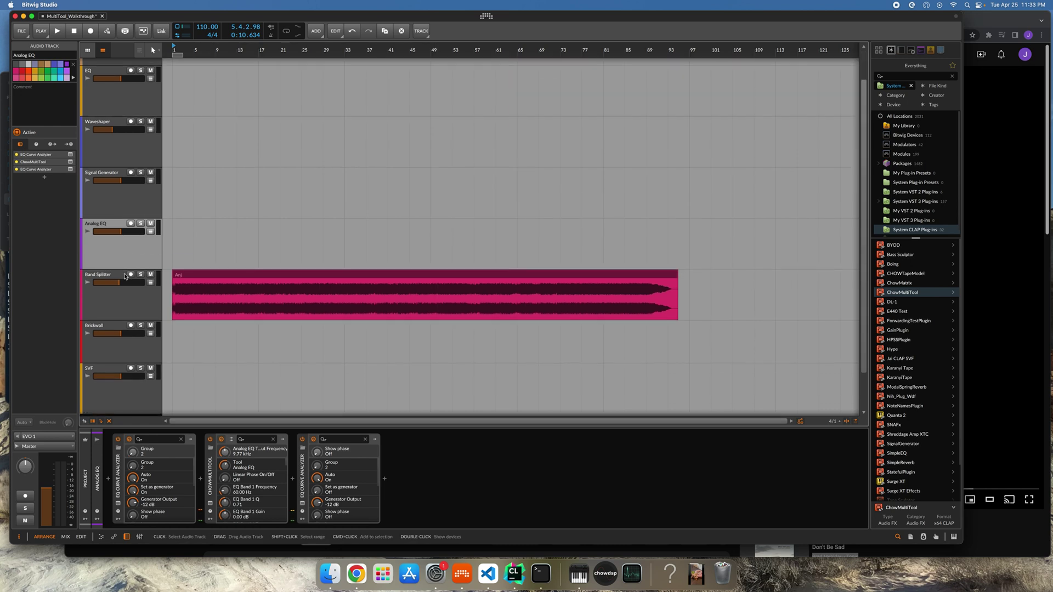
left_click(127, 301)
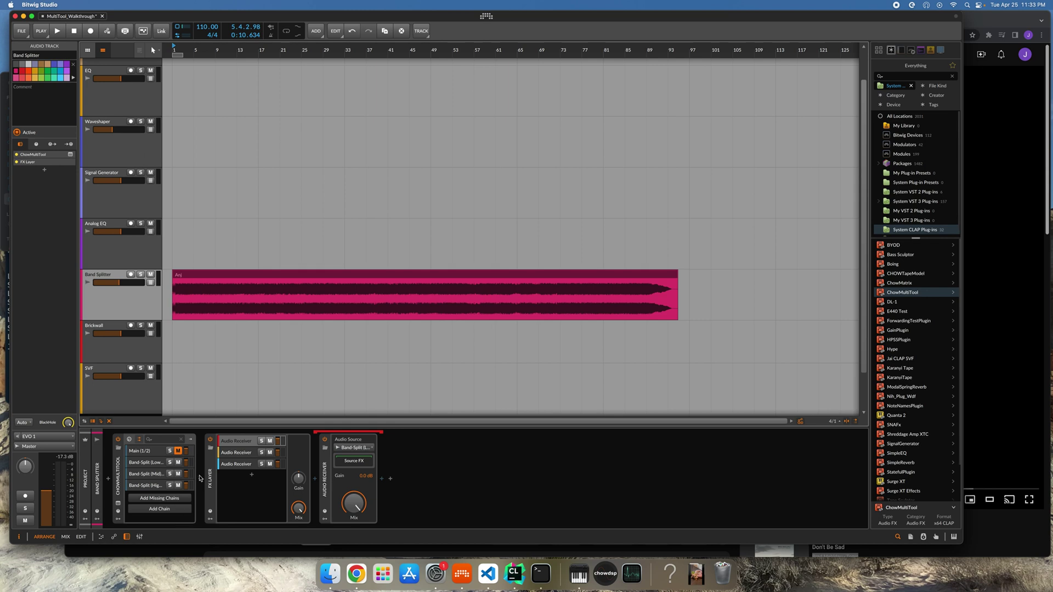
left_click(118, 503)
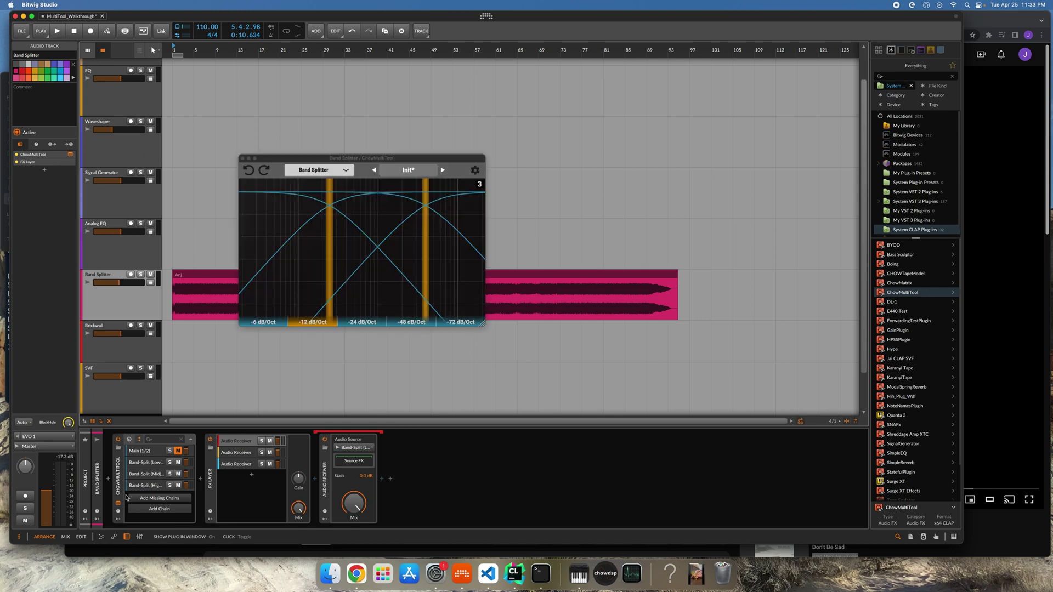
left_click_drag(336, 155, 304, 85)
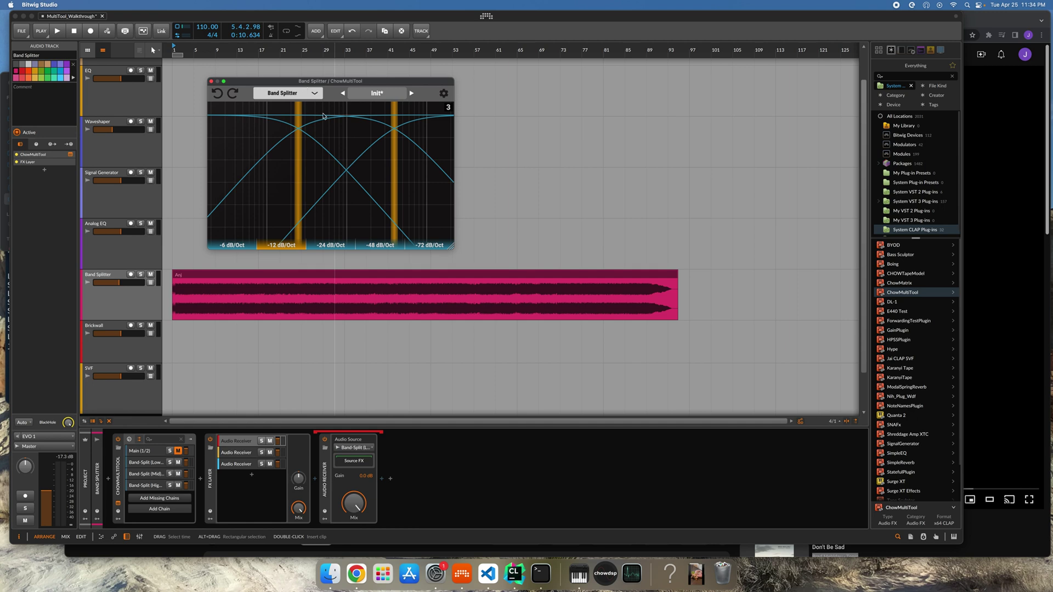
left_click_drag(296, 188, 267, 189)
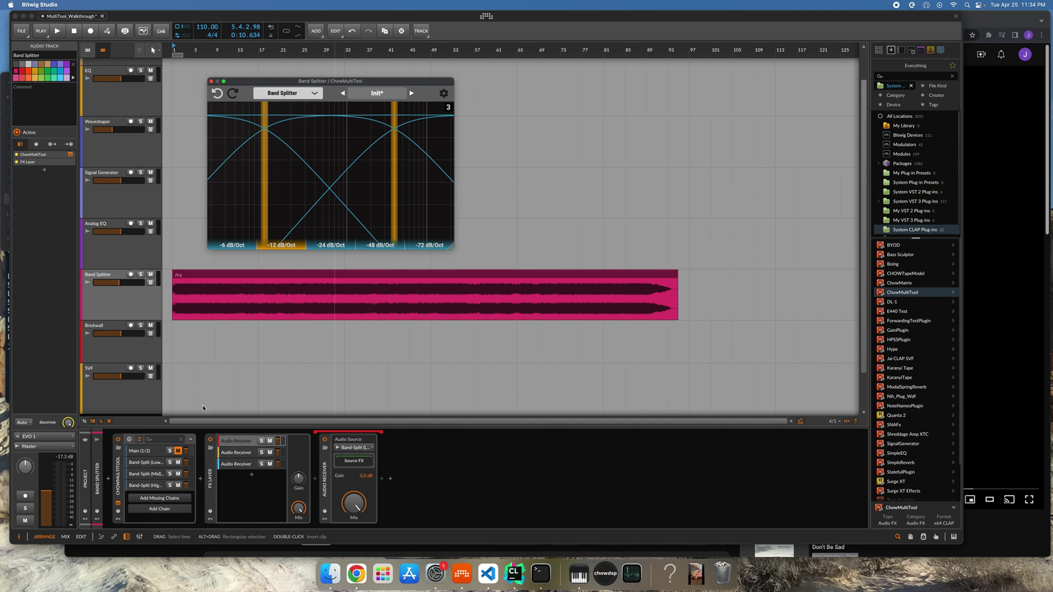
left_click(148, 473)
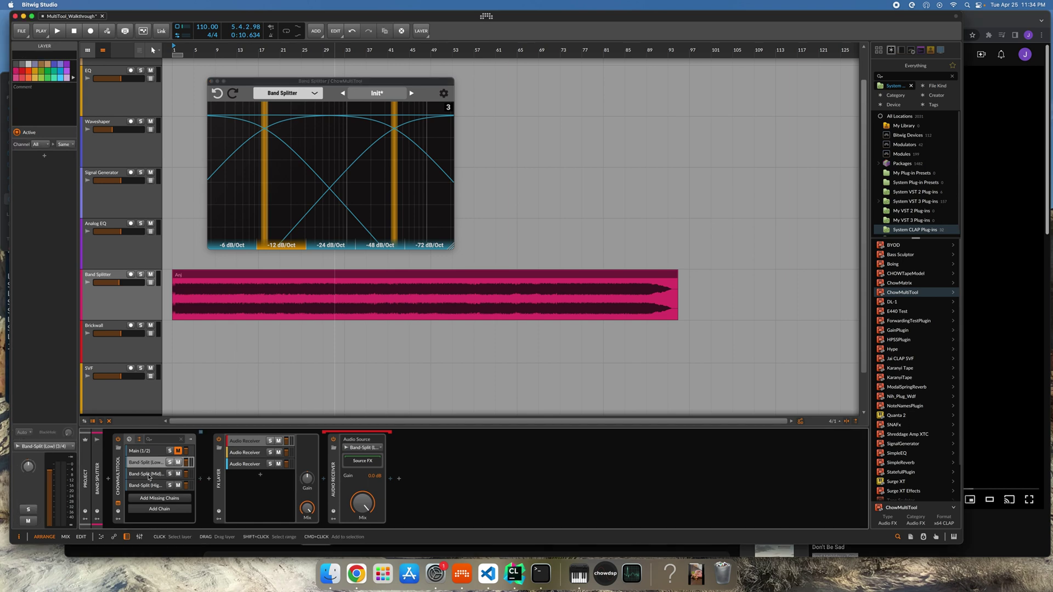
Inspect the three Audio Receiver band layers, start playback, and solo the first layer.
left_click(150, 487)
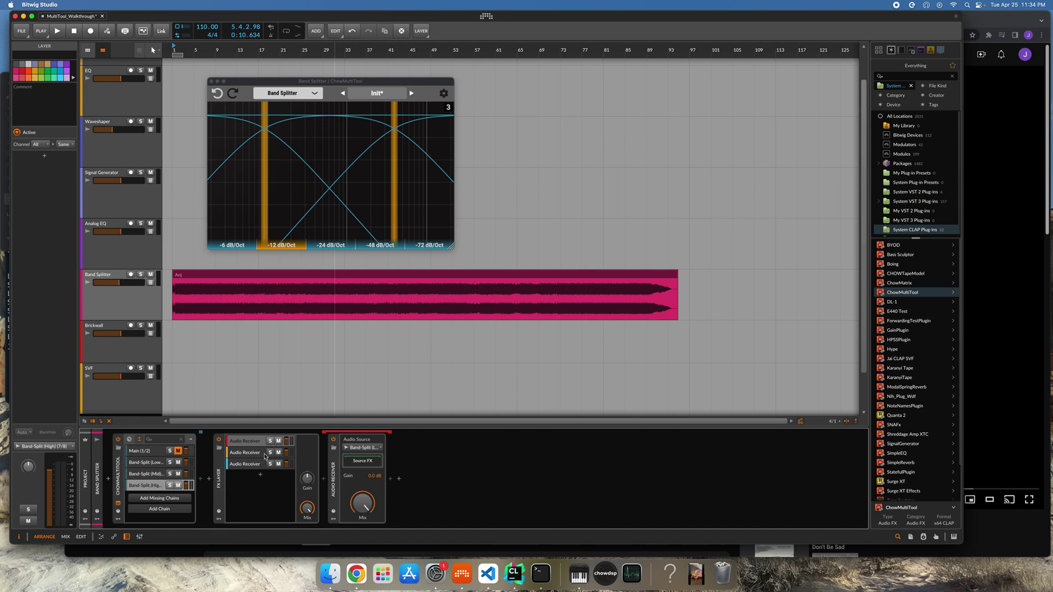
left_click(250, 464)
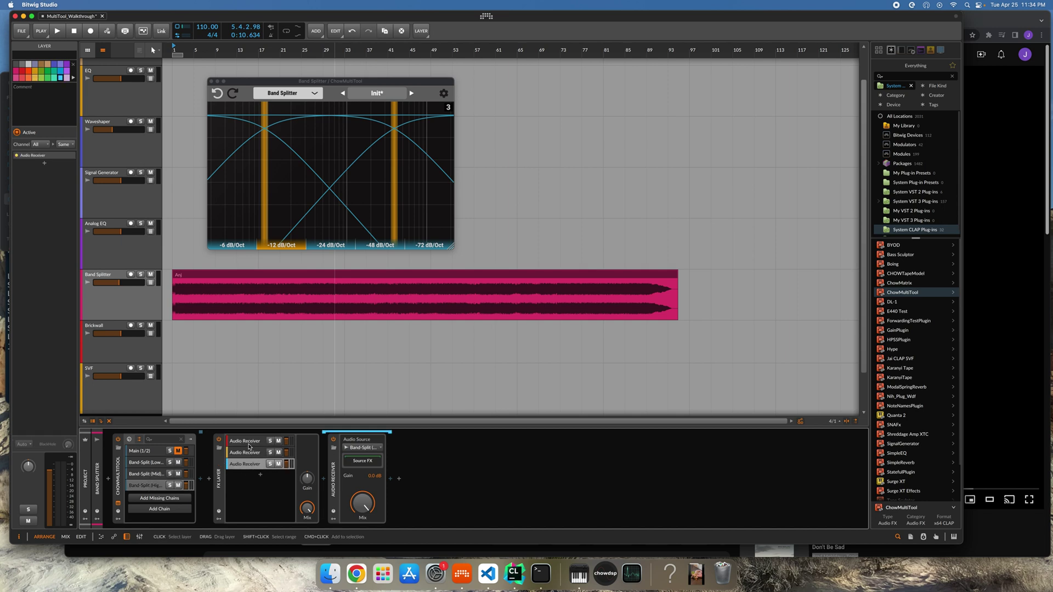
left_click(248, 444)
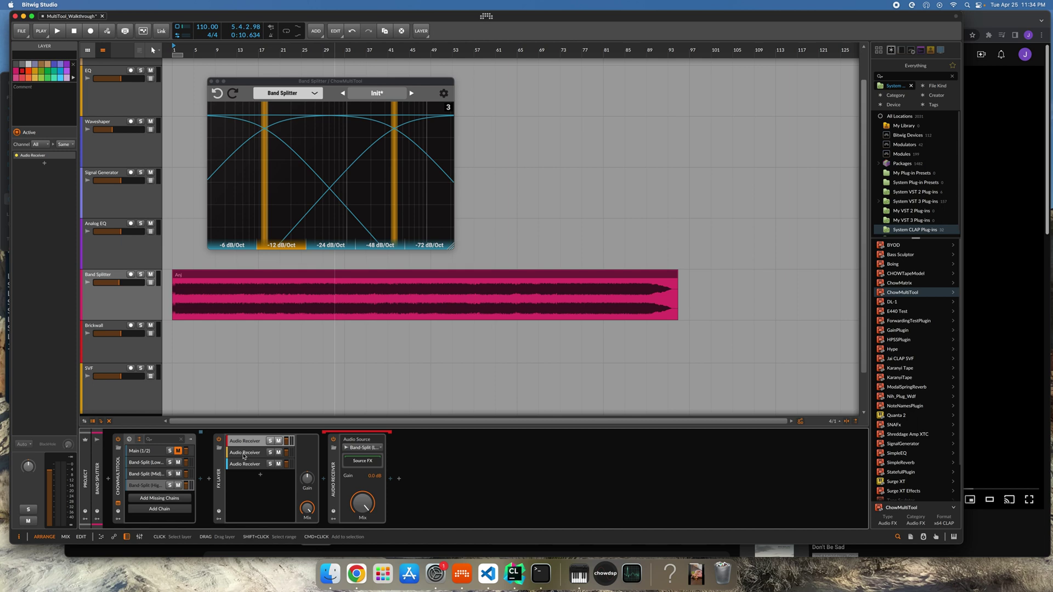
left_click(244, 453)
left_click(233, 465)
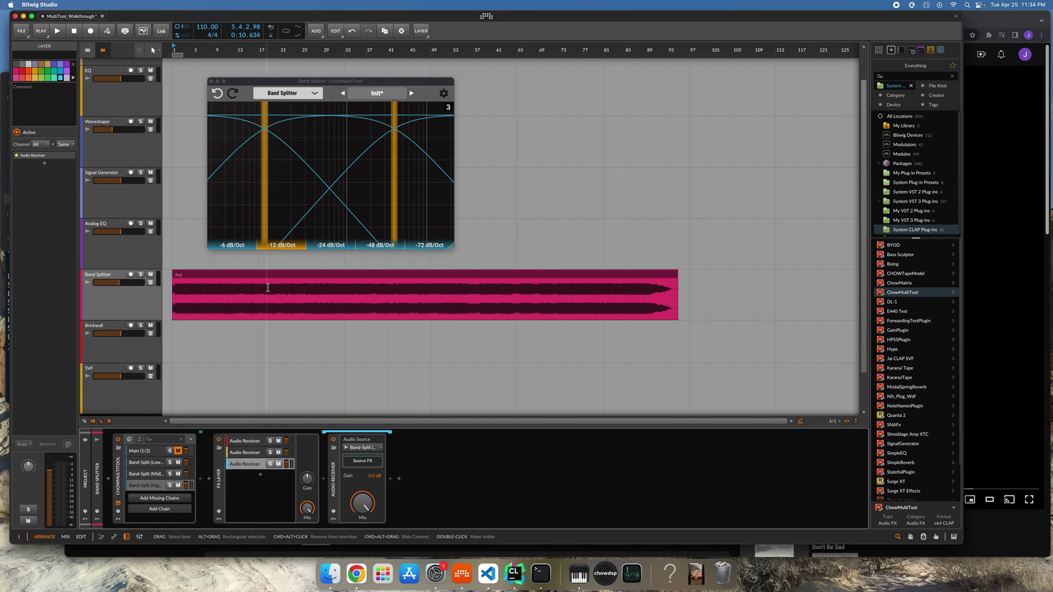
key("space")
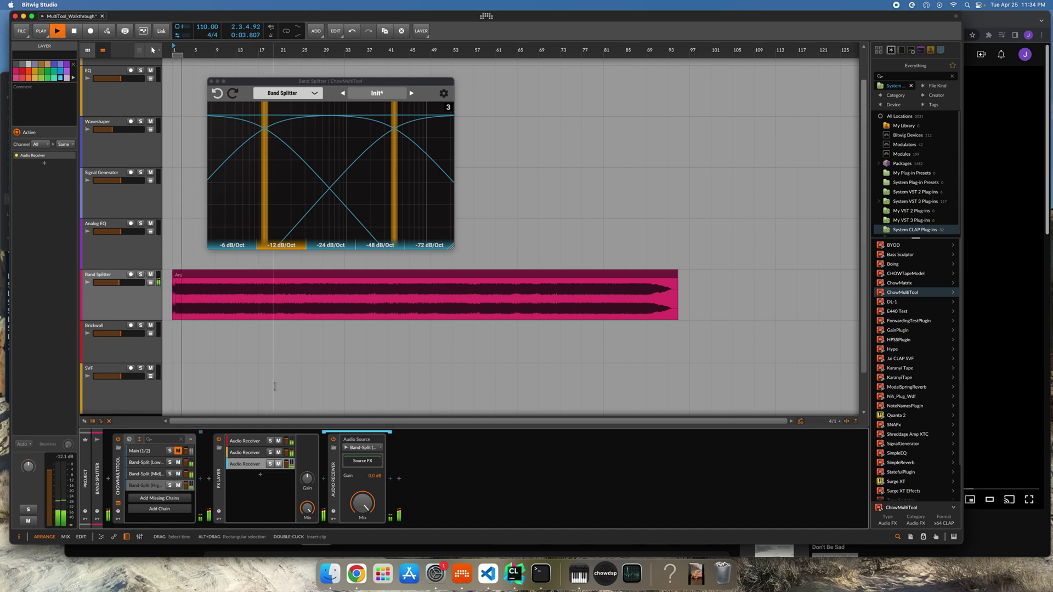
left_click(270, 441)
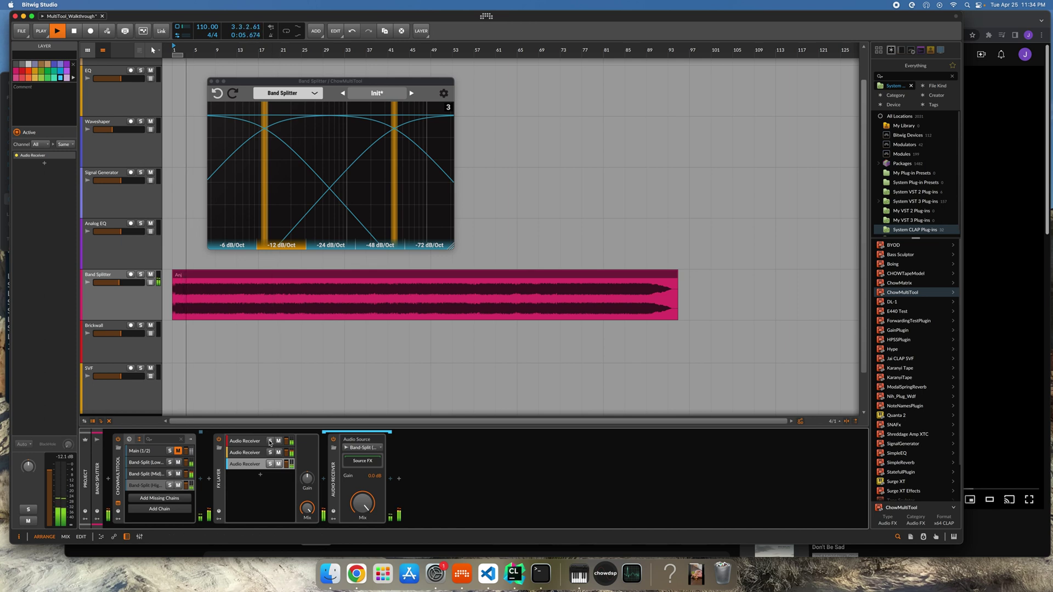
Adjust the low crossover, lower the high crossover while soloing bands, then A/B ChowMultiTool bypass.
mouse_move(261, 192)
left_mouse_down()
mouse_move(294, 192)
mouse_move(263, 199)
mouse_move(275, 199)
left_mouse_up()
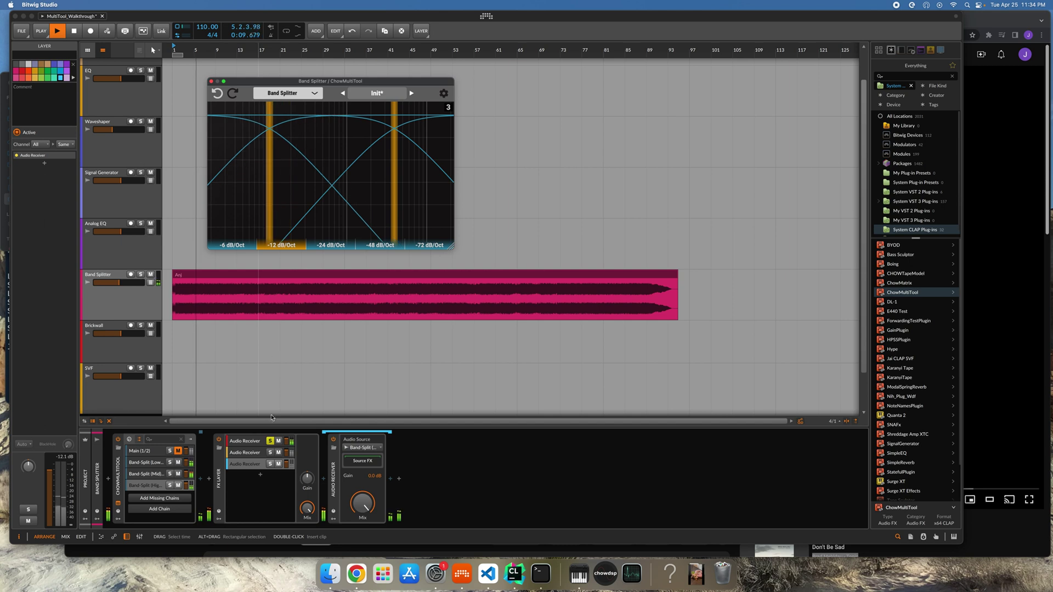
left_click(291, 399)
left_click(270, 464)
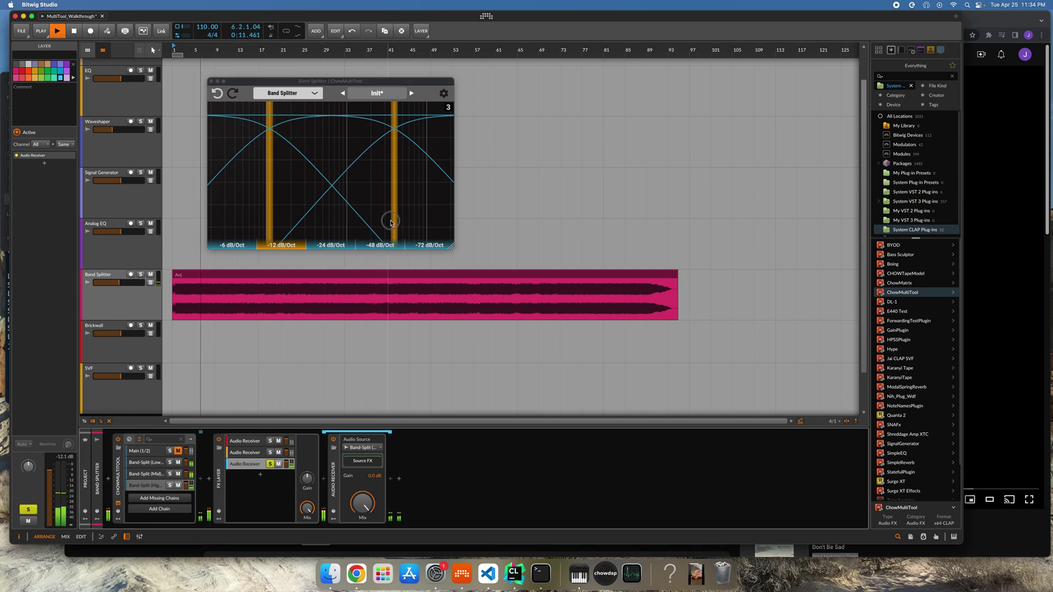
left_click_drag(394, 222, 364, 224)
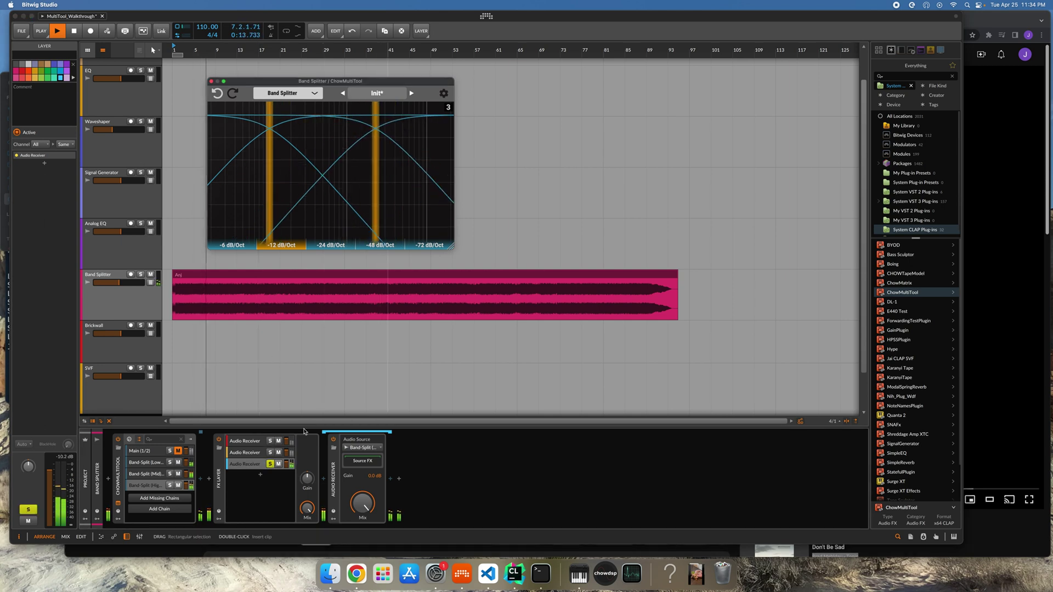
left_click(271, 452)
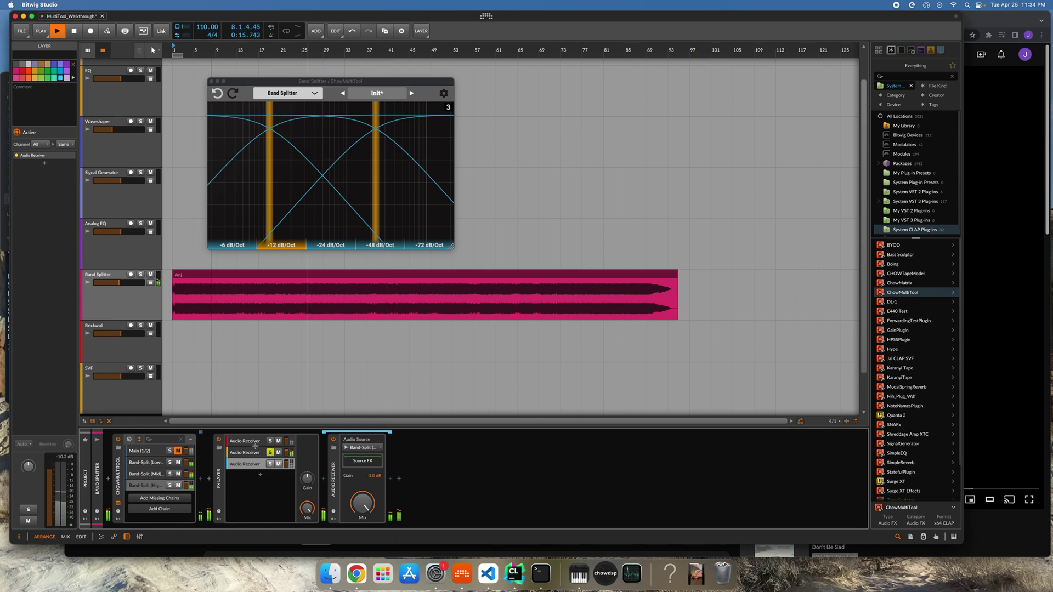
left_click(270, 453)
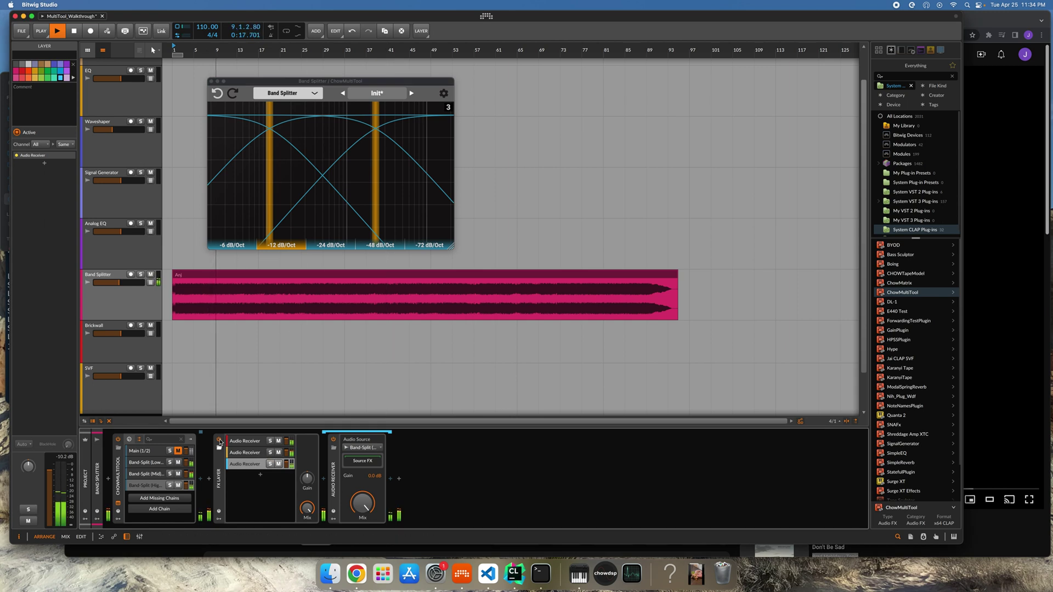
left_click(119, 440)
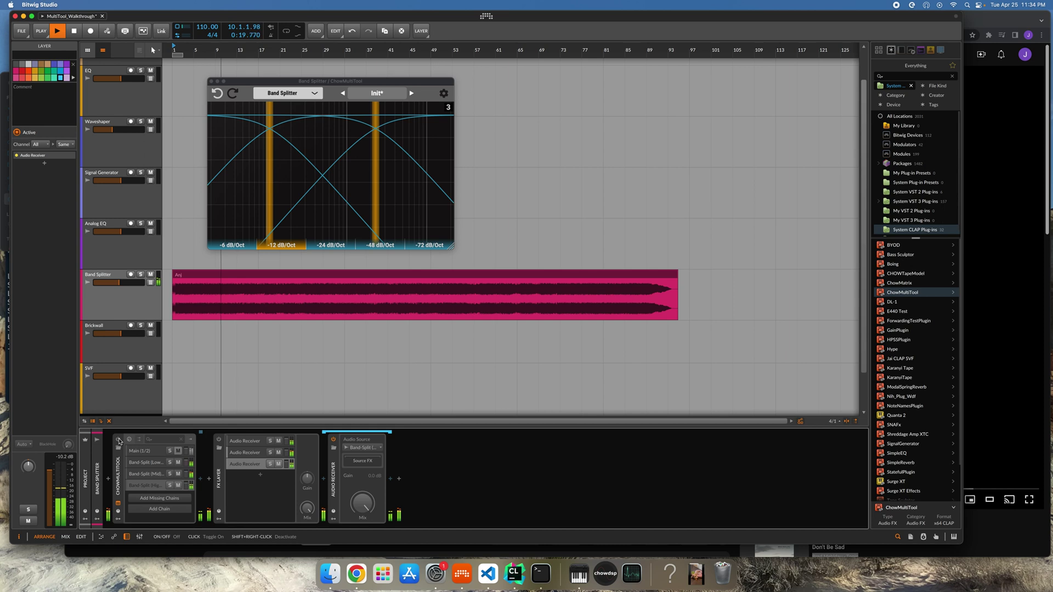
left_click(119, 440)
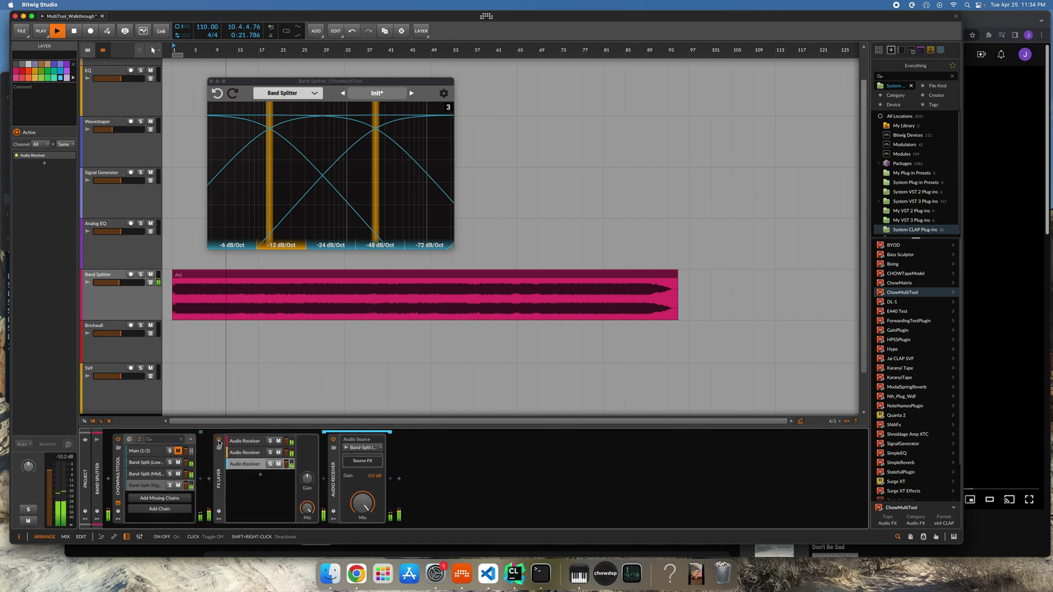
Split into two bands, reposition the crossover, solo the low then high band, and stop playback.
left_click(448, 108)
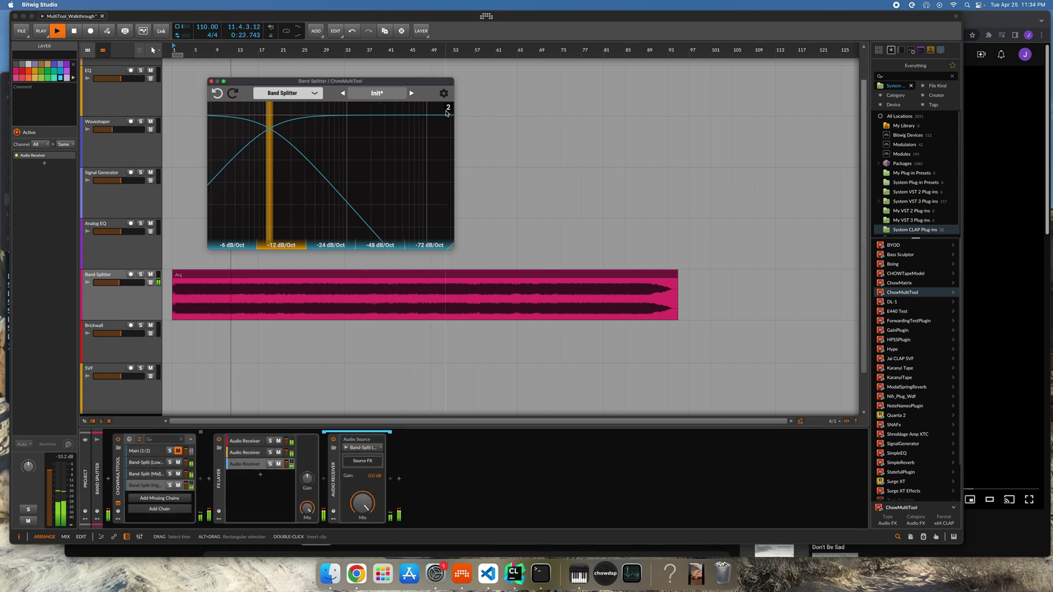
left_click_drag(269, 184, 319, 184)
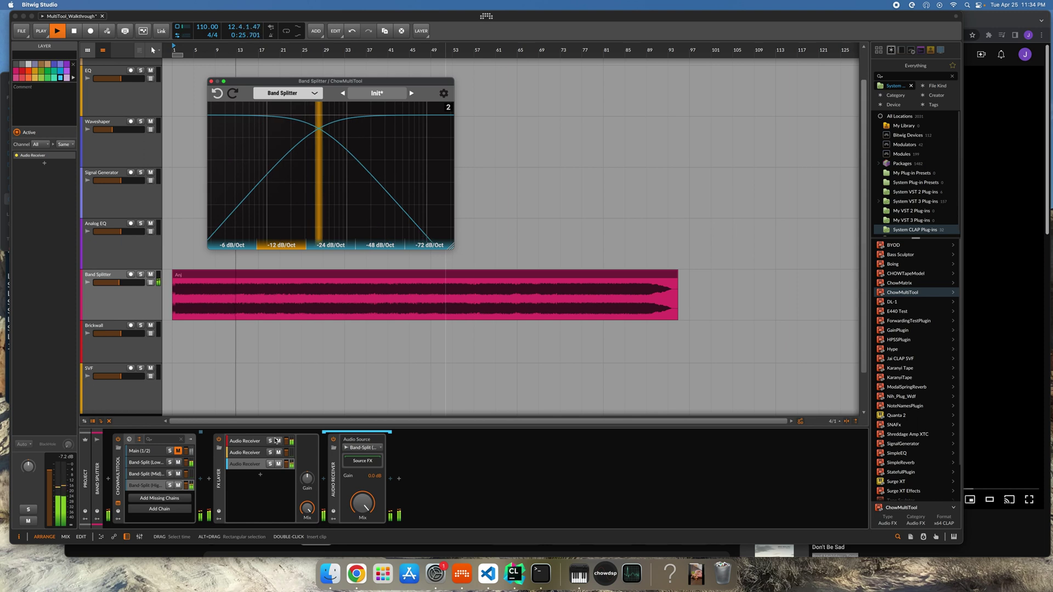
left_click(275, 423)
left_click(270, 441)
left_click(294, 224)
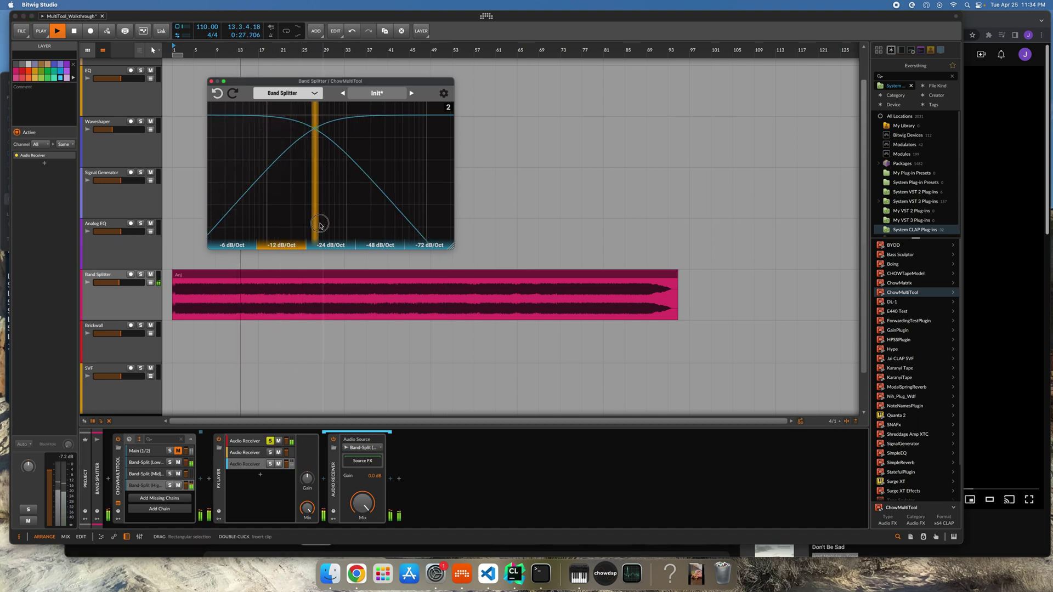
left_click_drag(319, 225, 288, 226)
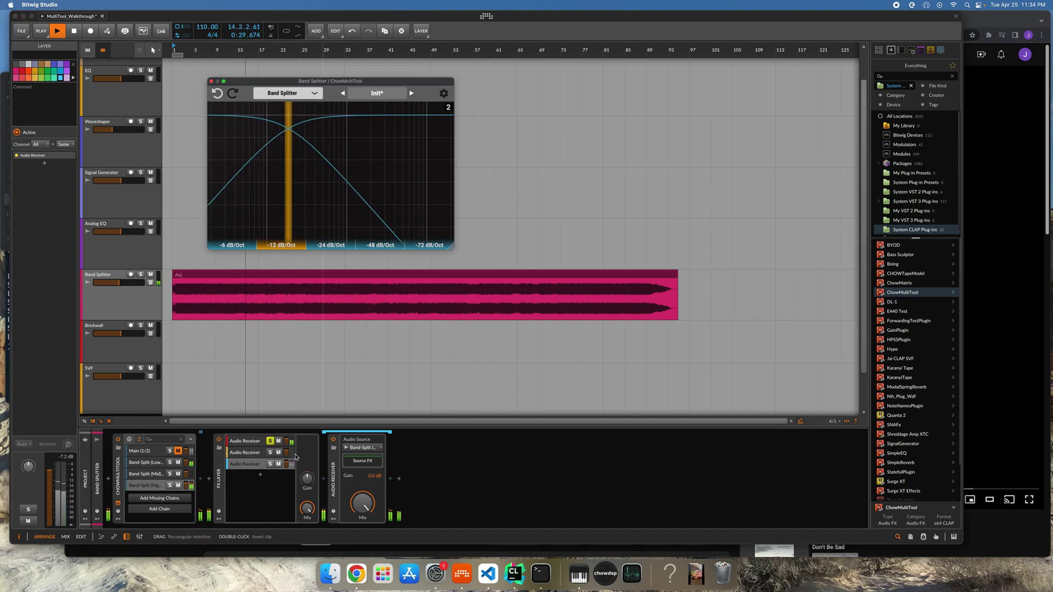
left_click(270, 452)
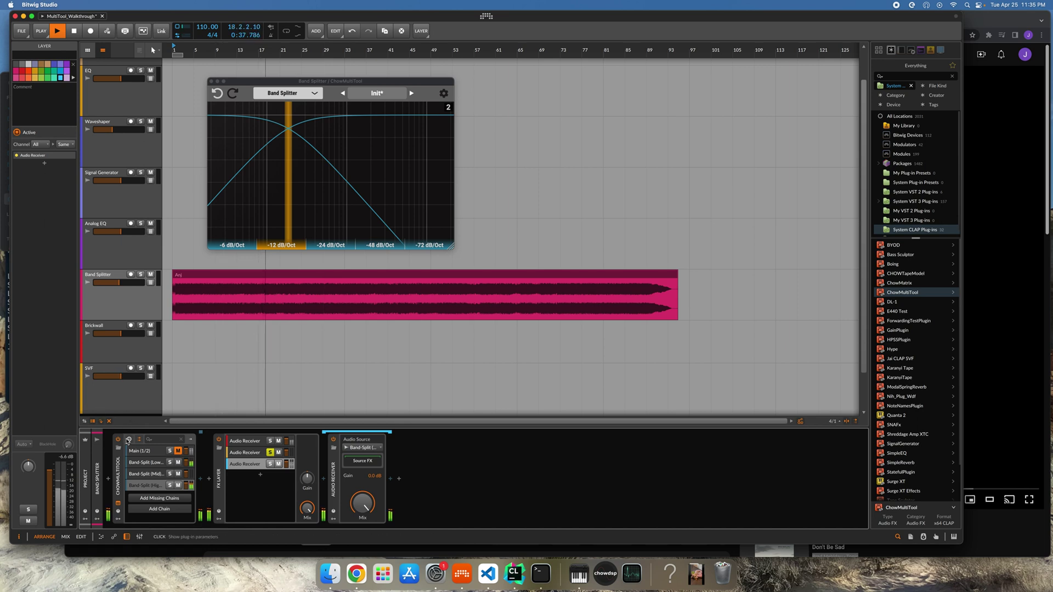
key("space")
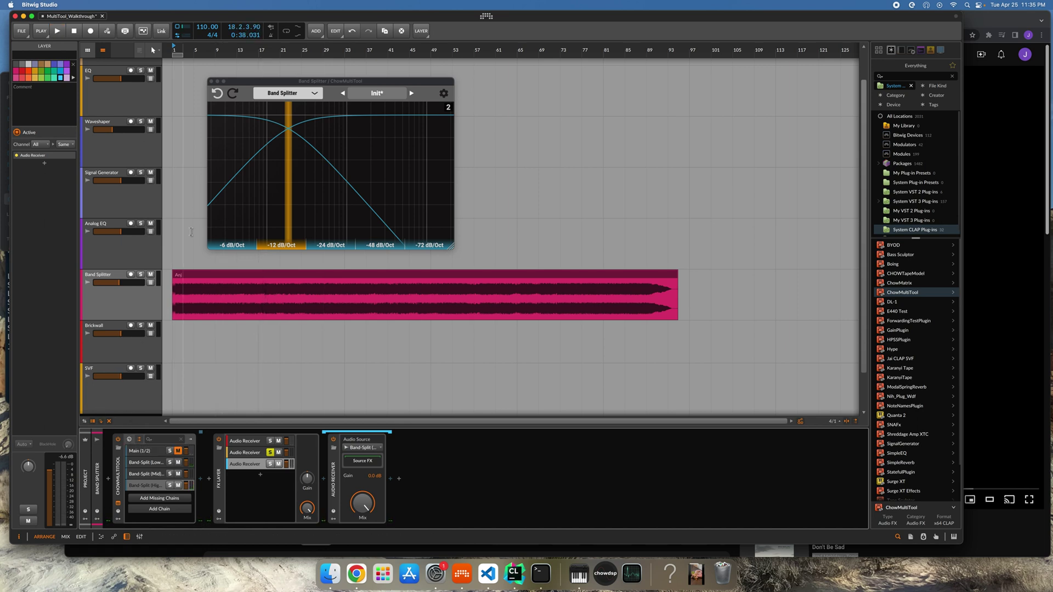
On the Brickwall track, open ChowMultiTool and the EQ Curve Analyzer, widening its range to ±36 dB.
left_click(210, 80)
left_click(145, 351)
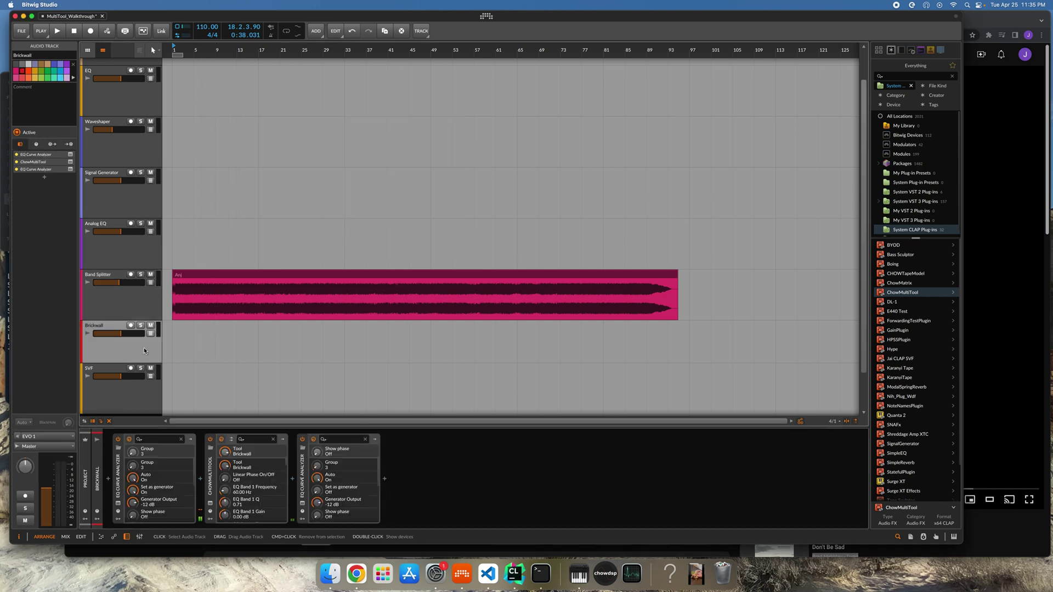
left_click(210, 503)
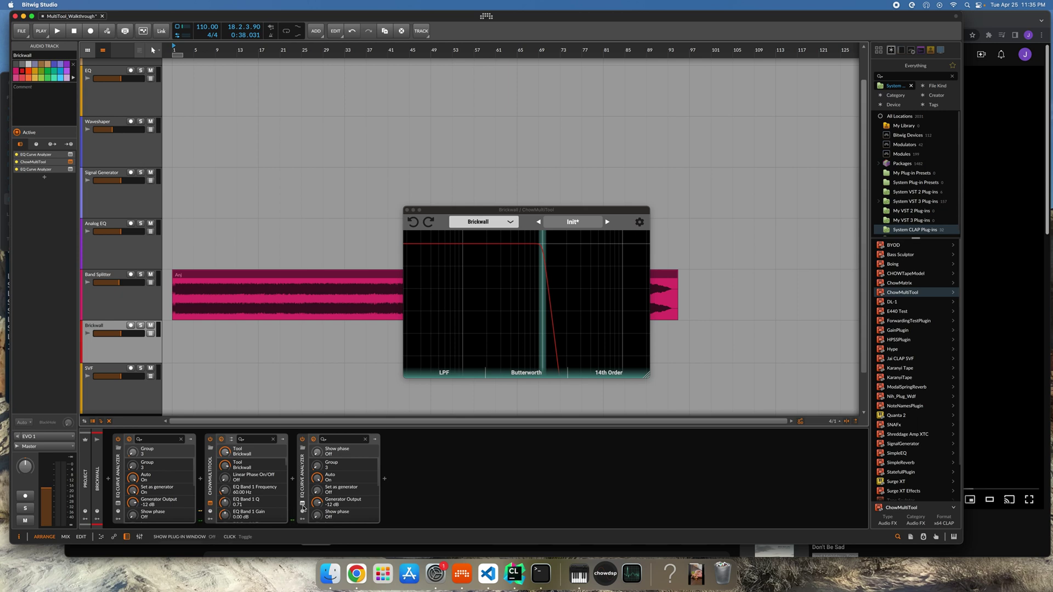
left_click(302, 503)
left_click_drag(359, 253, 246, 99)
left_click(39, 214)
left_click(39, 215)
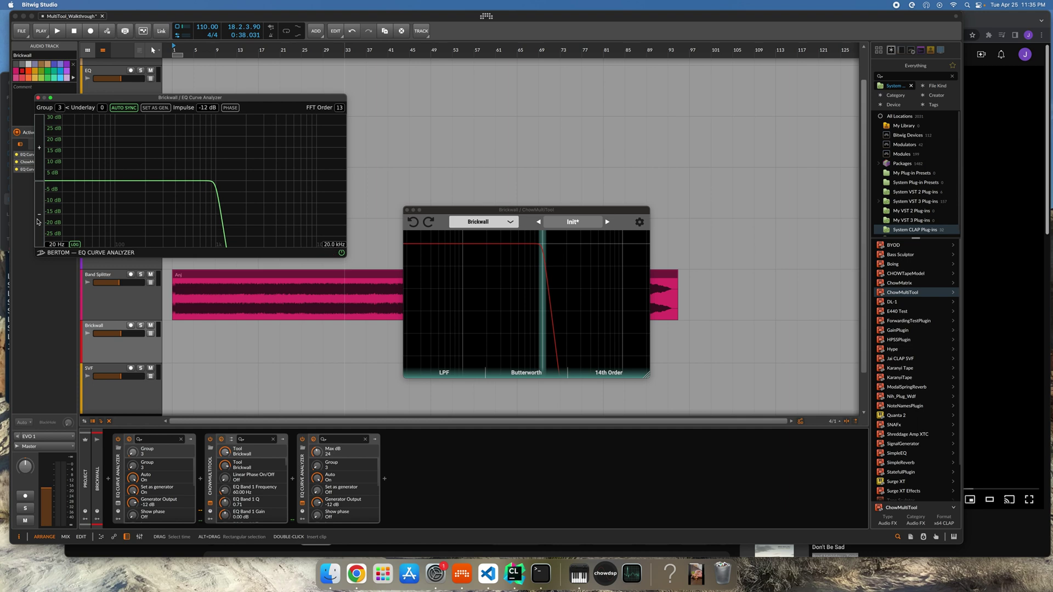
left_click(39, 213)
left_click(39, 213)
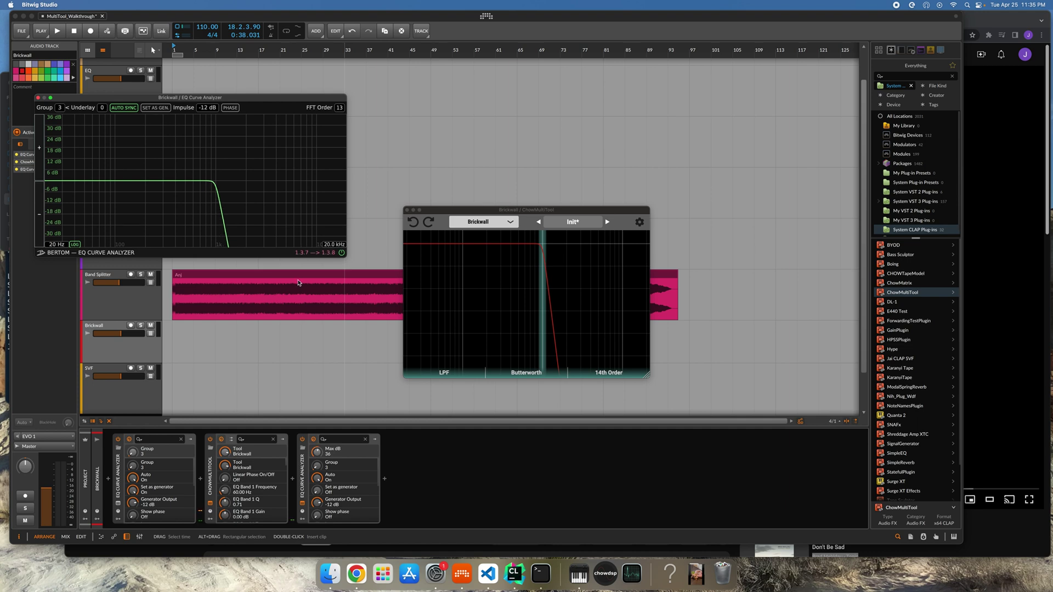
Change the filter type from Chebyshev II to Elliptic and lower the cutoff to about 731 Hz.
left_click(517, 372)
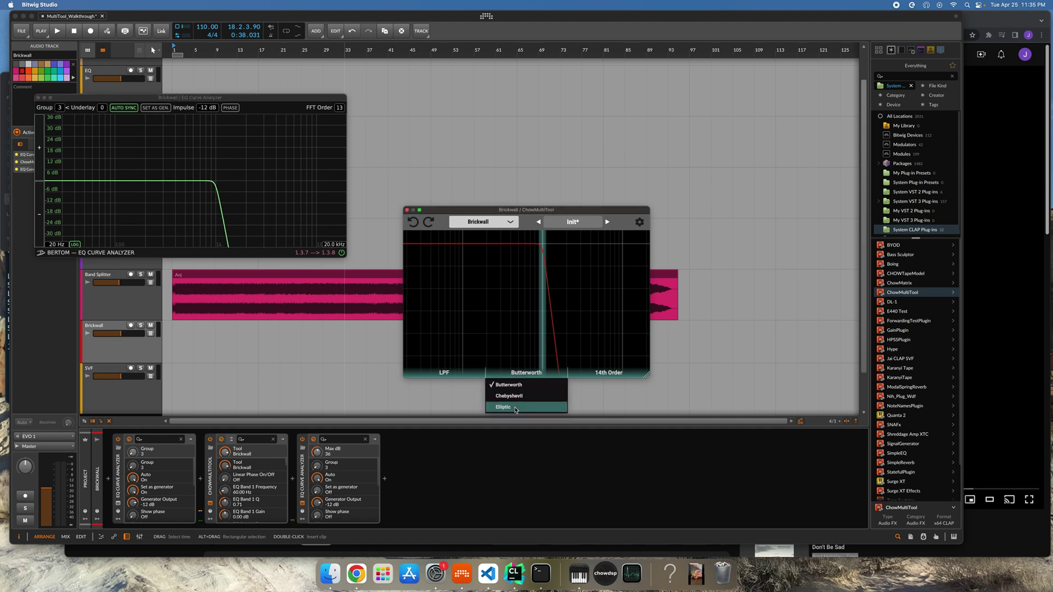
left_click(515, 396)
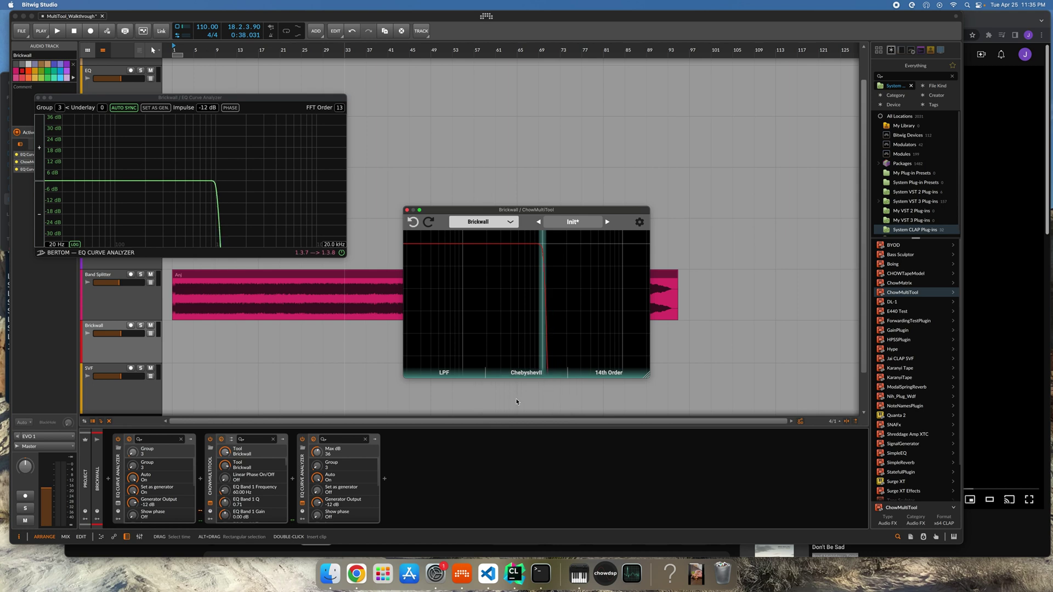
left_click(518, 376)
left_click(519, 410)
mouse_move(542, 350)
left_mouse_down()
mouse_move(505, 349)
mouse_move(531, 349)
left_mouse_up()
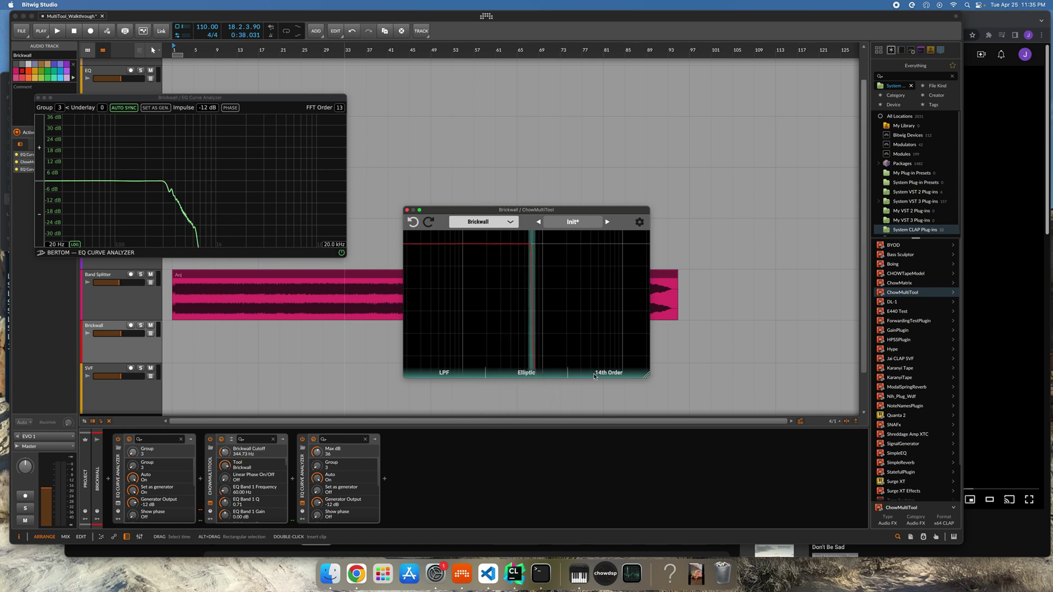
Raise the filter order from 8th to 16th Order, then close both plug-in windows.
left_click(606, 373)
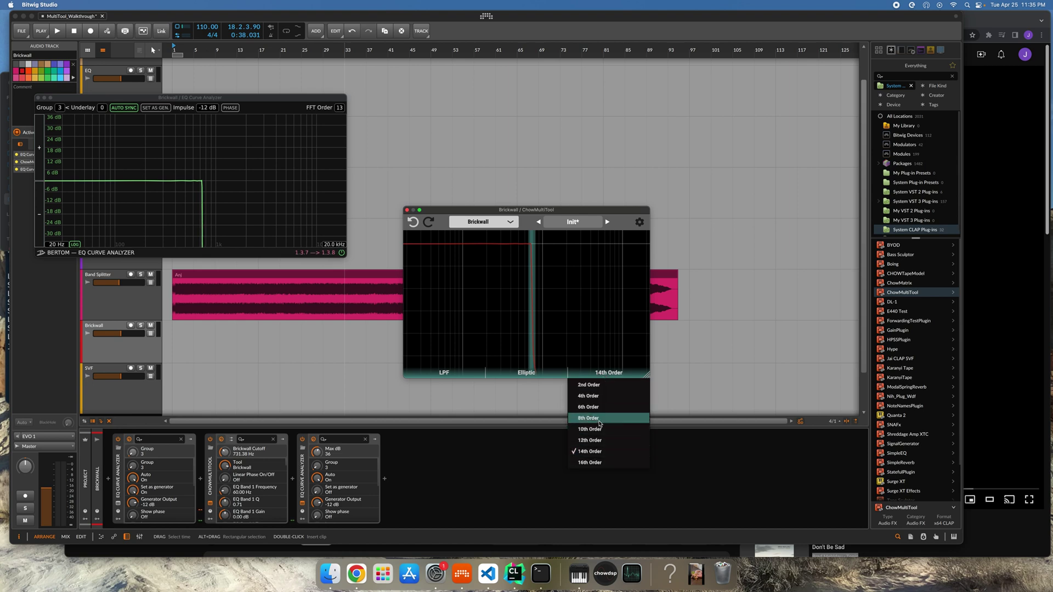
left_click(597, 419)
left_click(603, 373)
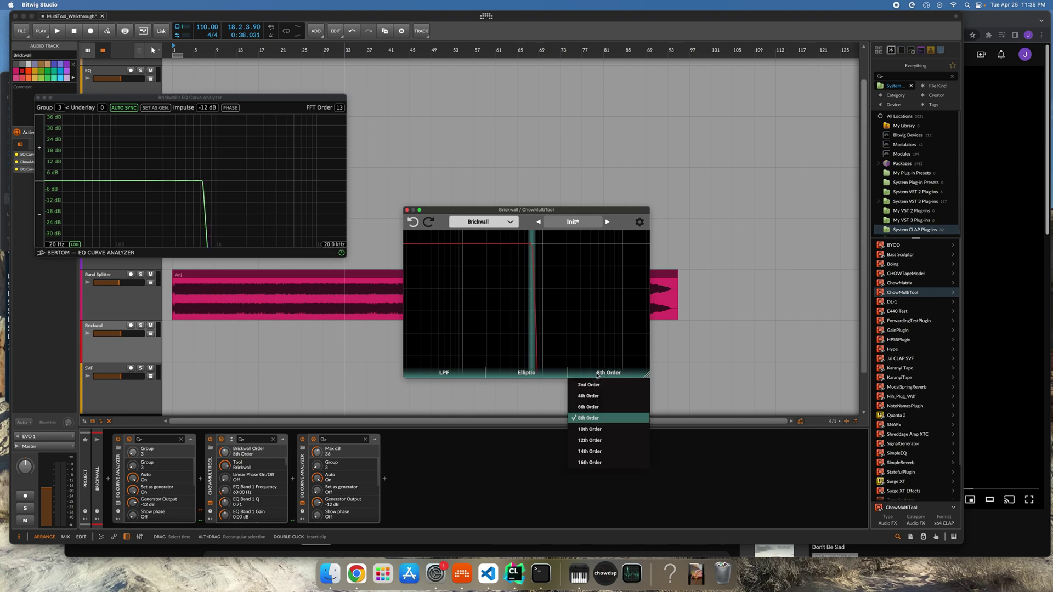
left_click(592, 461)
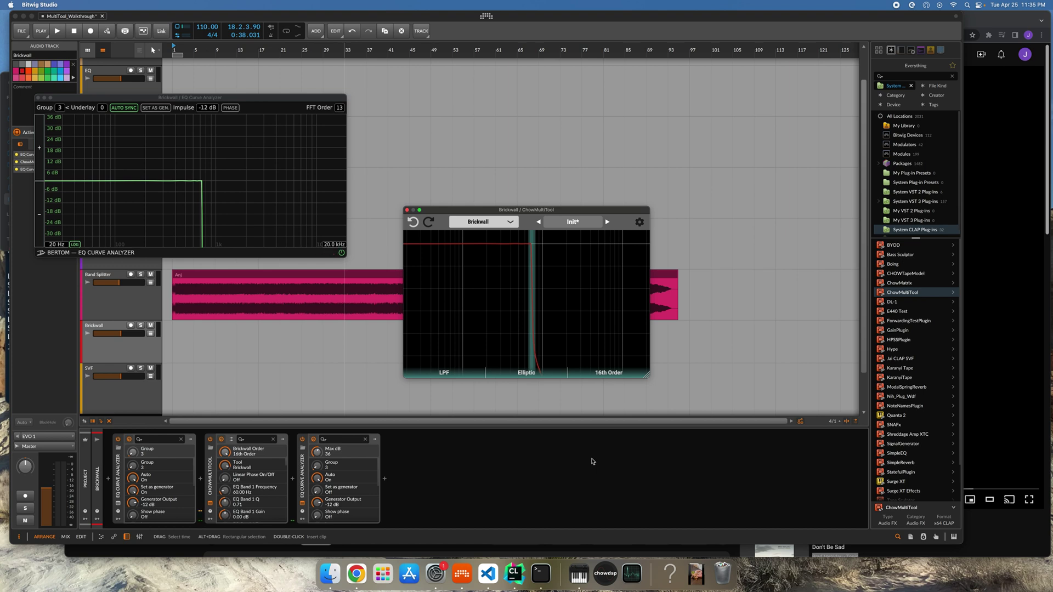
left_click(407, 210)
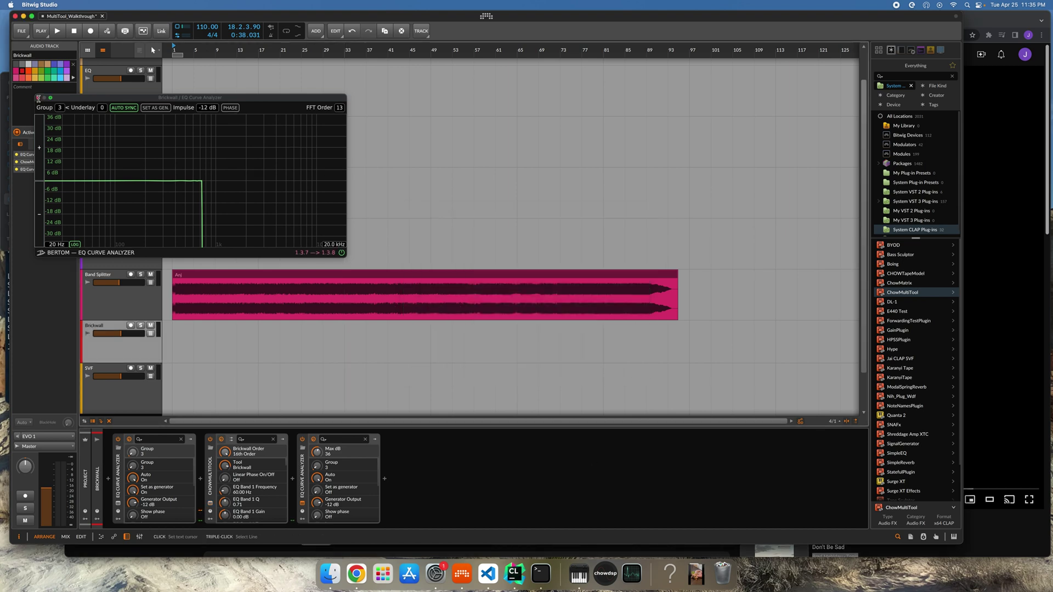
left_click(38, 99)
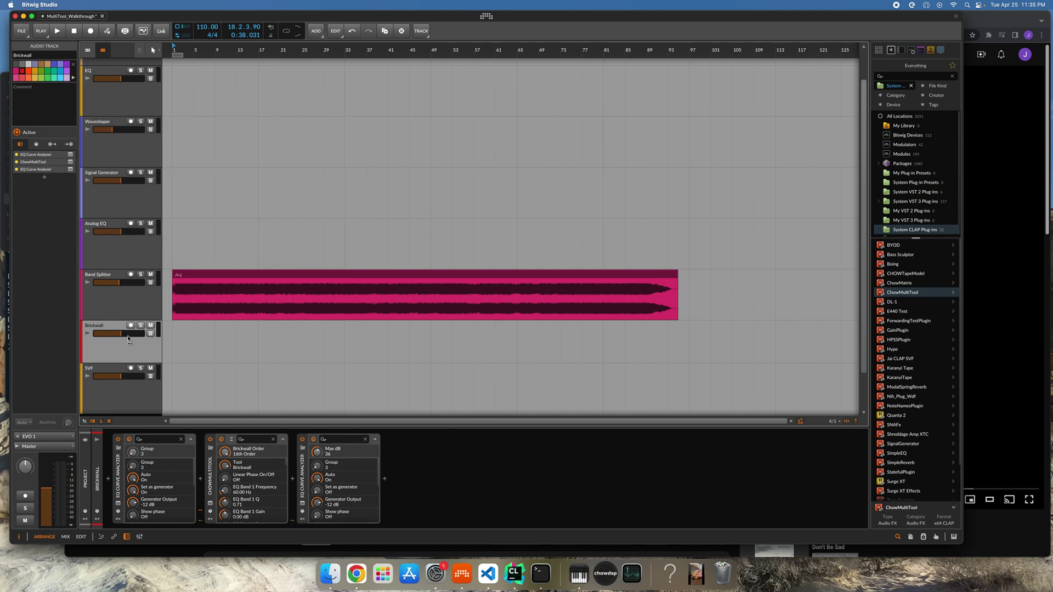
Switch on the SVF track's ChowMultiTool and sweep its cutoff down to about 245 Hz.
scroll(134, 338, "down", 2)
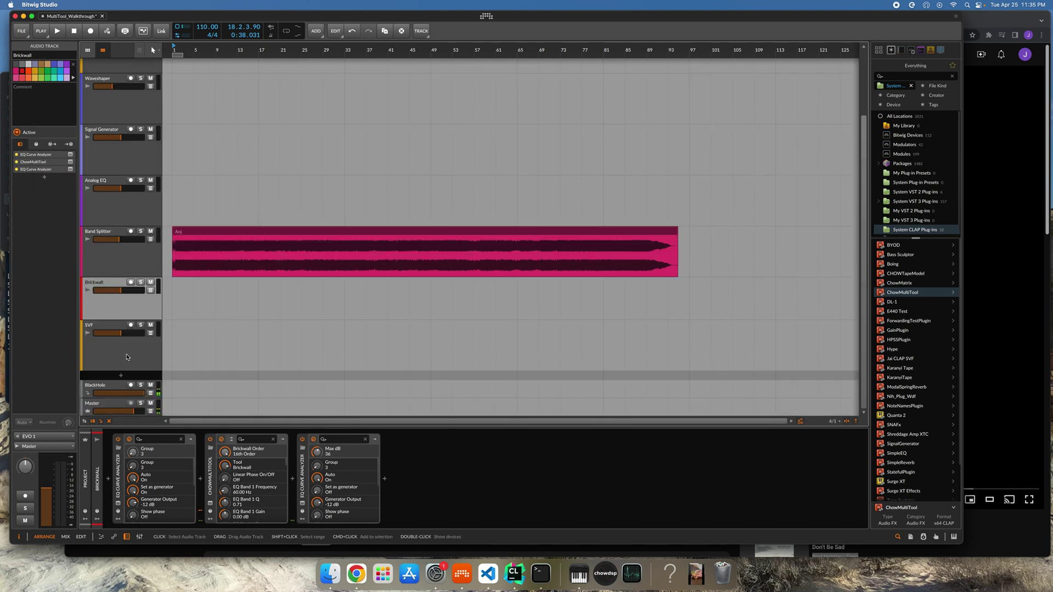
left_click(126, 357)
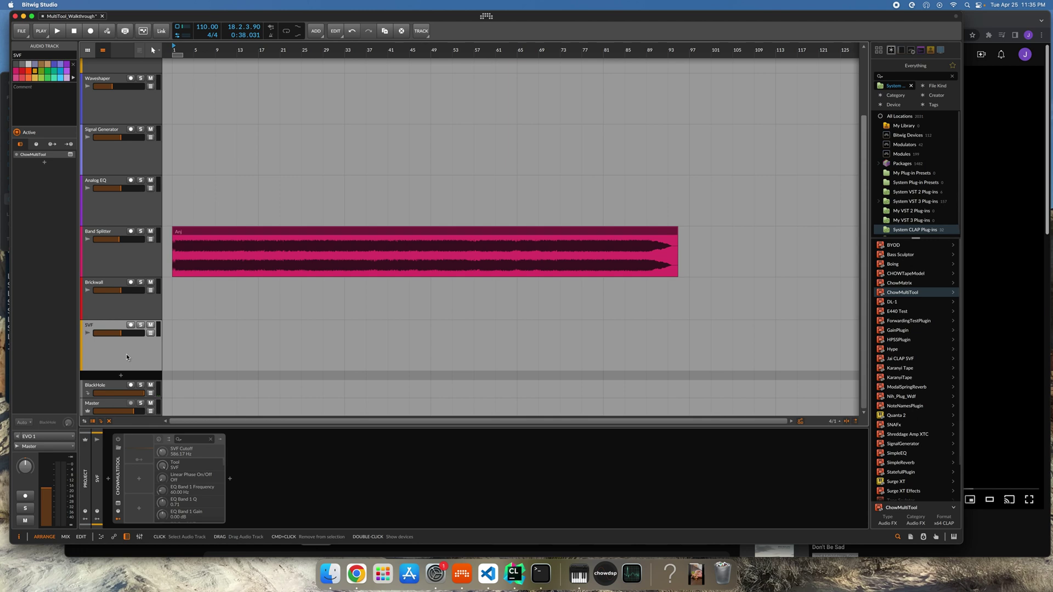
left_click(118, 439)
left_click(118, 504)
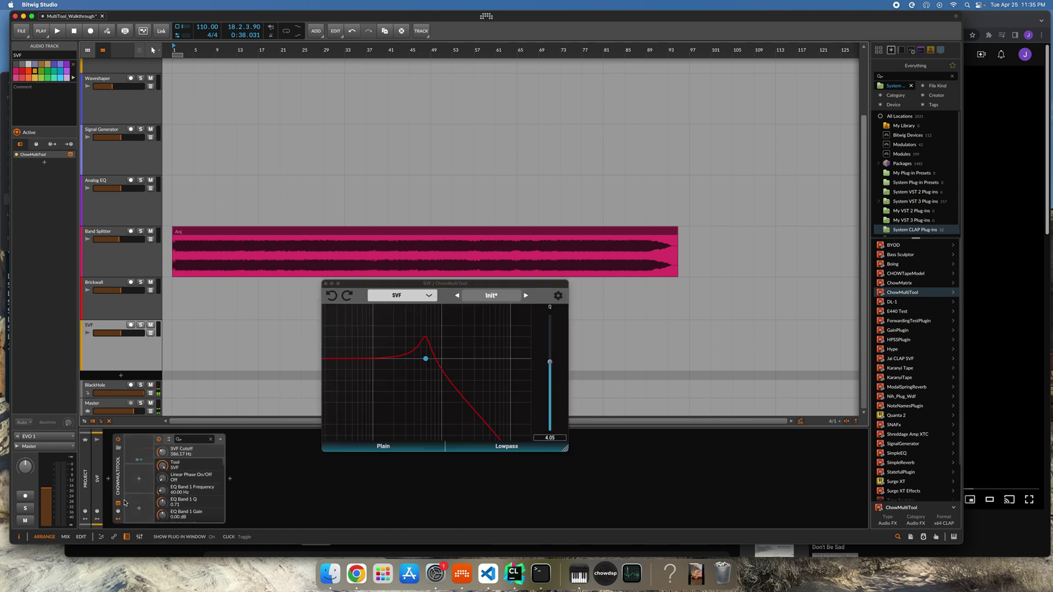
mouse_move(426, 359)
left_mouse_down()
mouse_move(404, 360)
mouse_move(439, 364)
mouse_move(411, 367)
mouse_move(422, 379)
left_mouse_up()
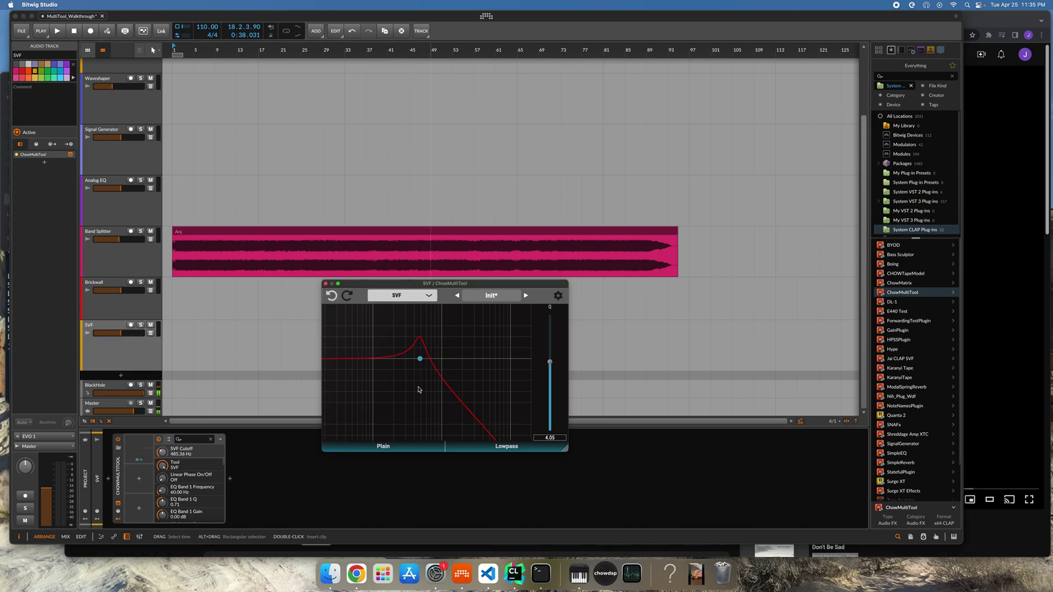
Try the Werner and ARP filter types, then settle on Plain with cutoff near 900.94 Hz.
left_click(407, 445)
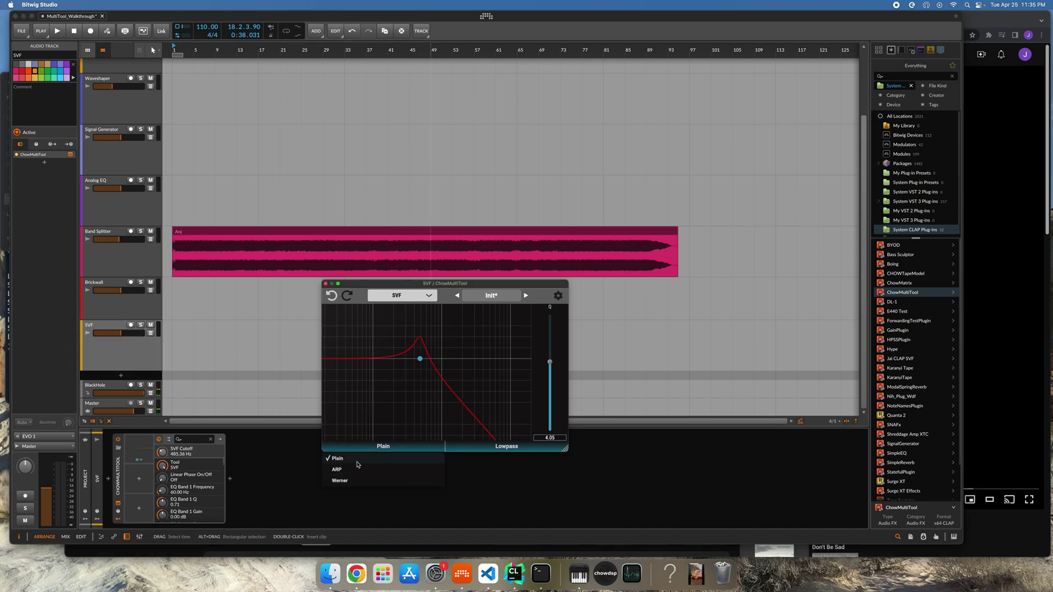
left_click(358, 481)
left_click(363, 447)
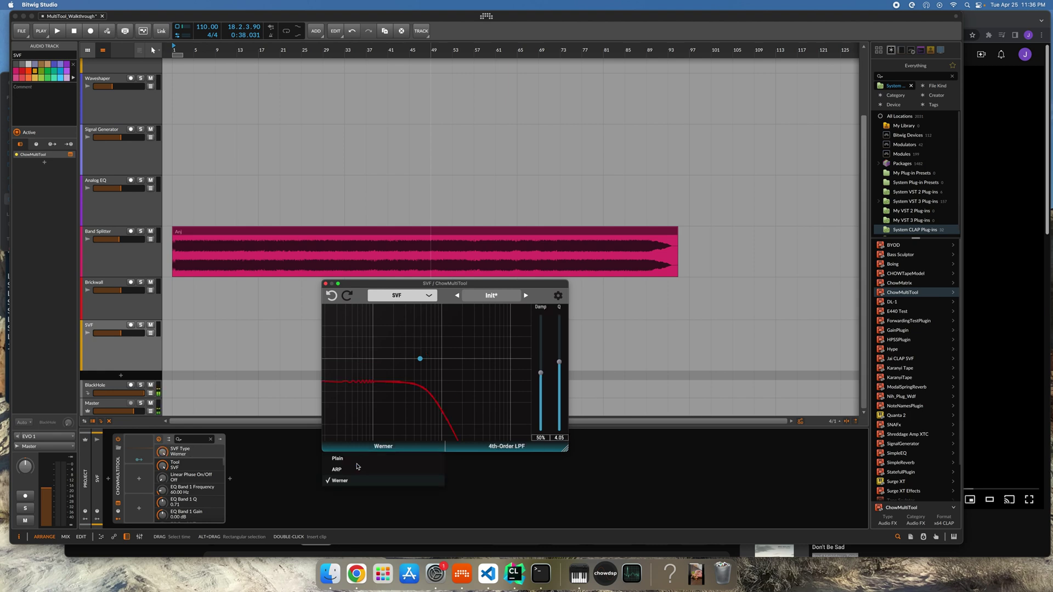
left_click(357, 469)
left_click(357, 446)
left_click(354, 459)
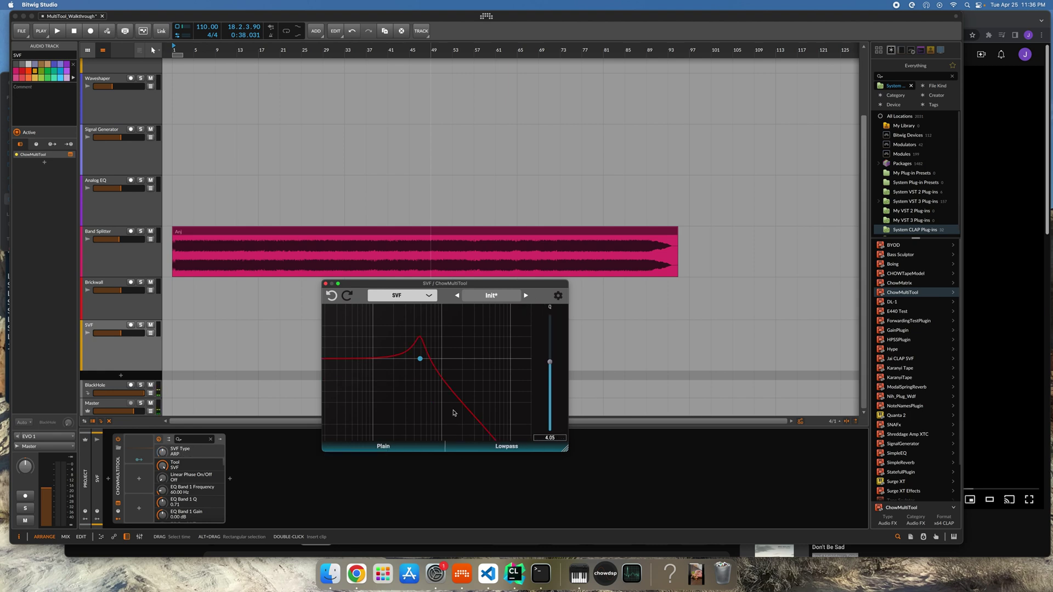
mouse_move(420, 359)
left_mouse_down()
mouse_move(405, 358)
mouse_move(439, 360)
left_mouse_up()
Activate the Classic LFO on the SVF cutoff and drag the cutoff up to about 1.42 kHz.
right_click(139, 453)
left_click(141, 451)
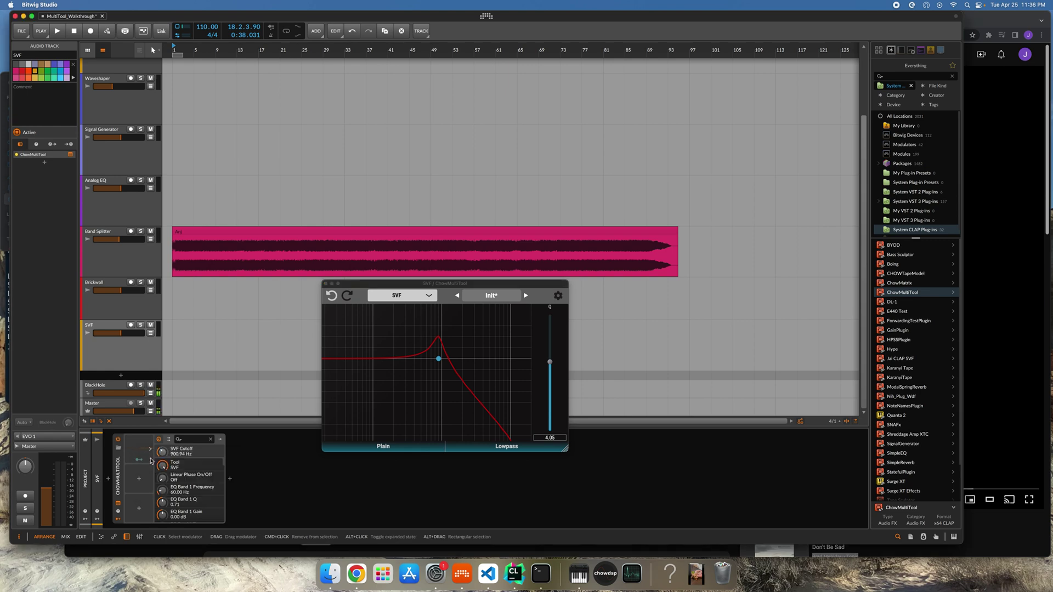
right_click(141, 451)
left_click(156, 465)
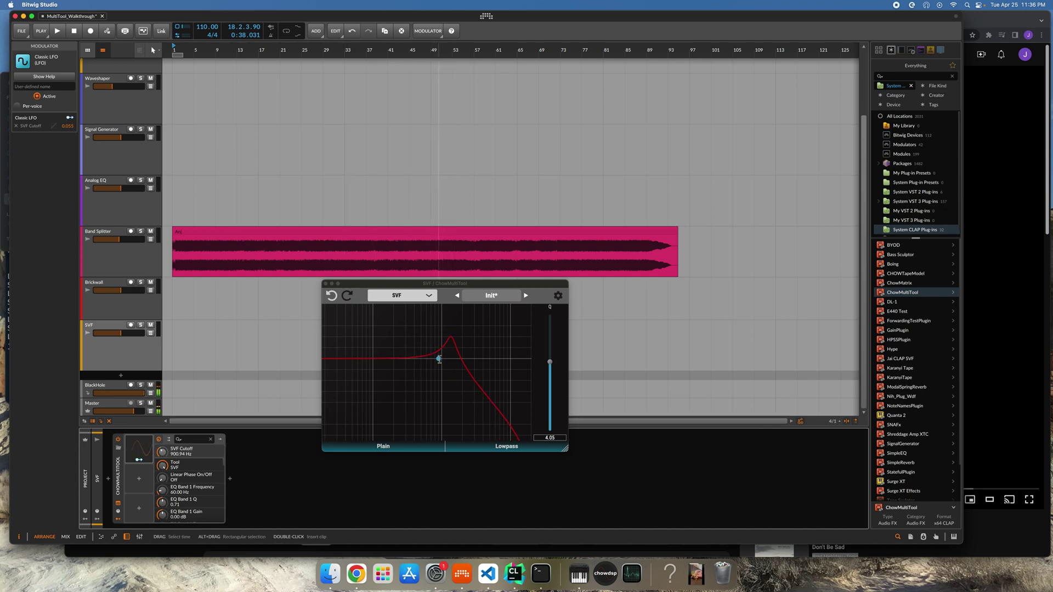
left_click_drag(440, 359, 470, 362)
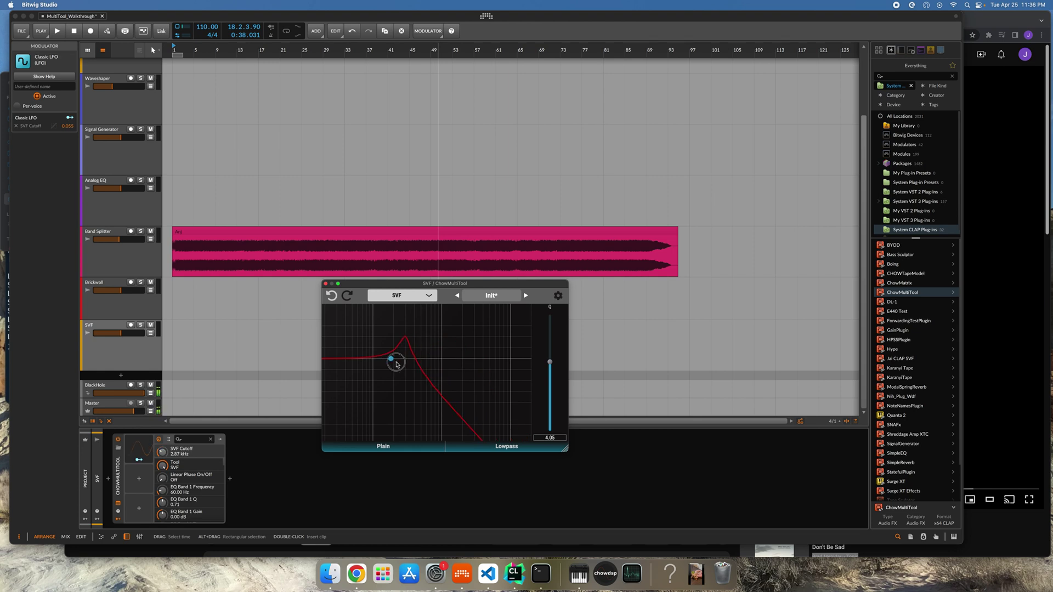
left_click_drag(397, 364, 452, 366)
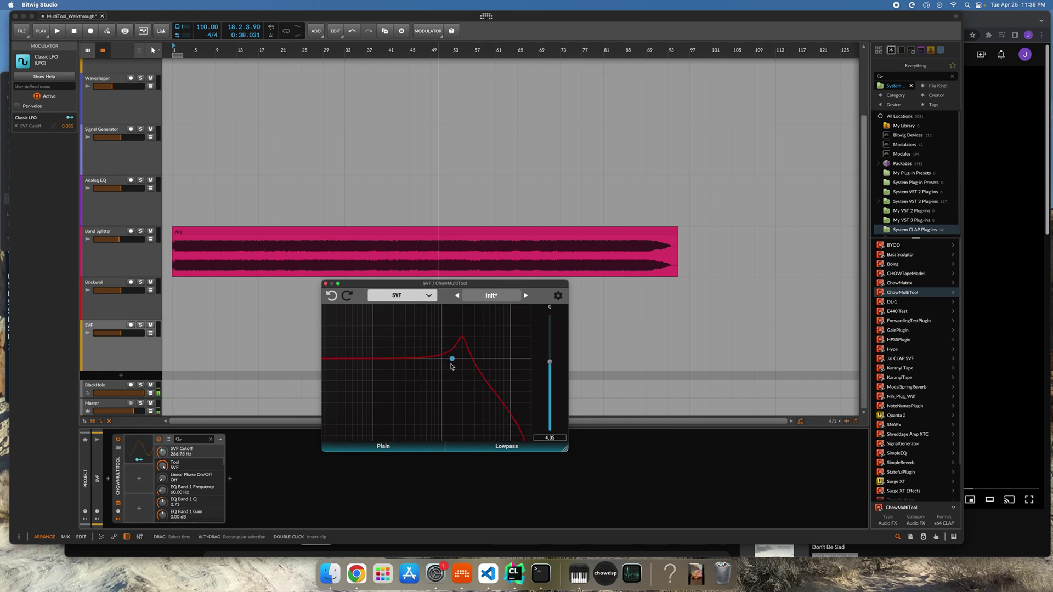